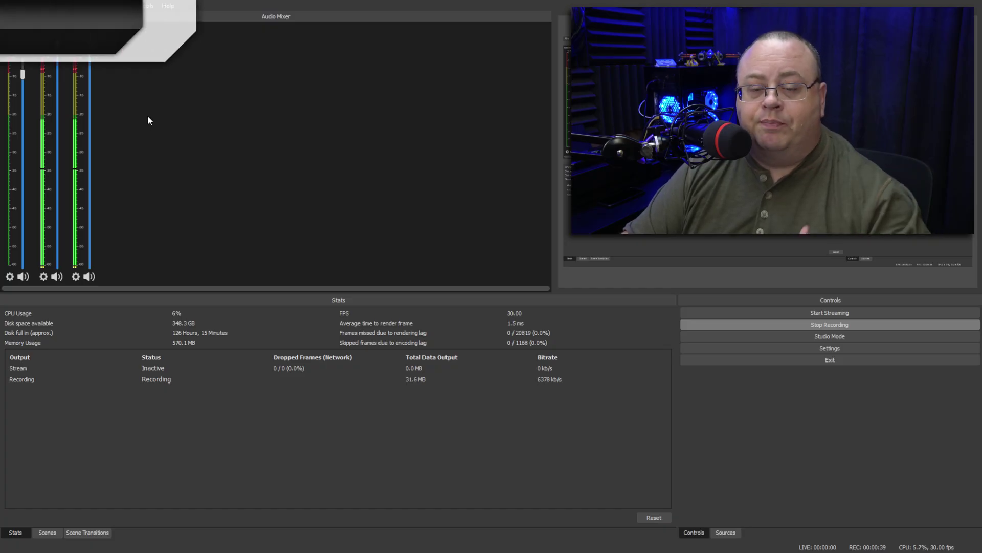
- Open the audio filters of the Tutorial Mic source and reposition the filters window
left_click(76, 276)
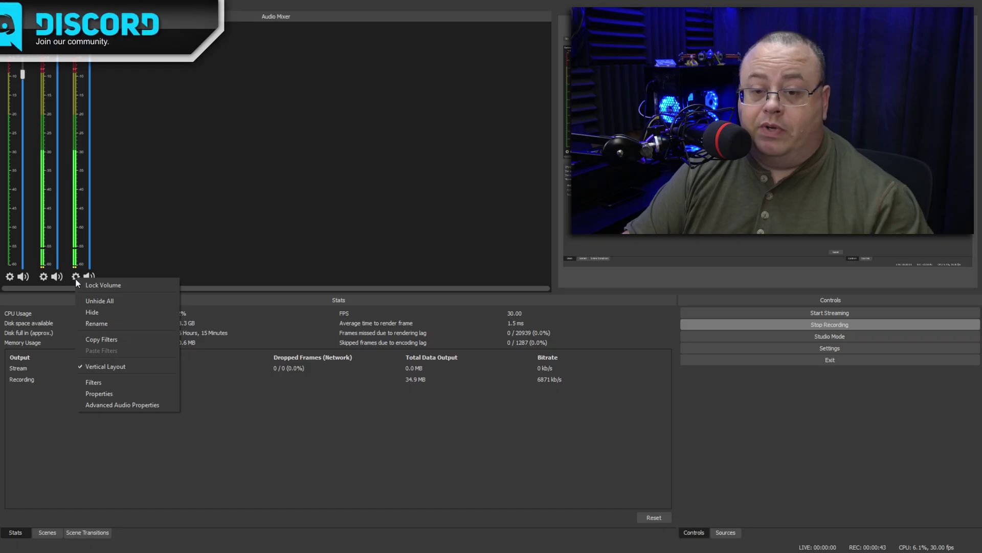
left_click(102, 383)
left_click_drag(562, 82, 345, 69)
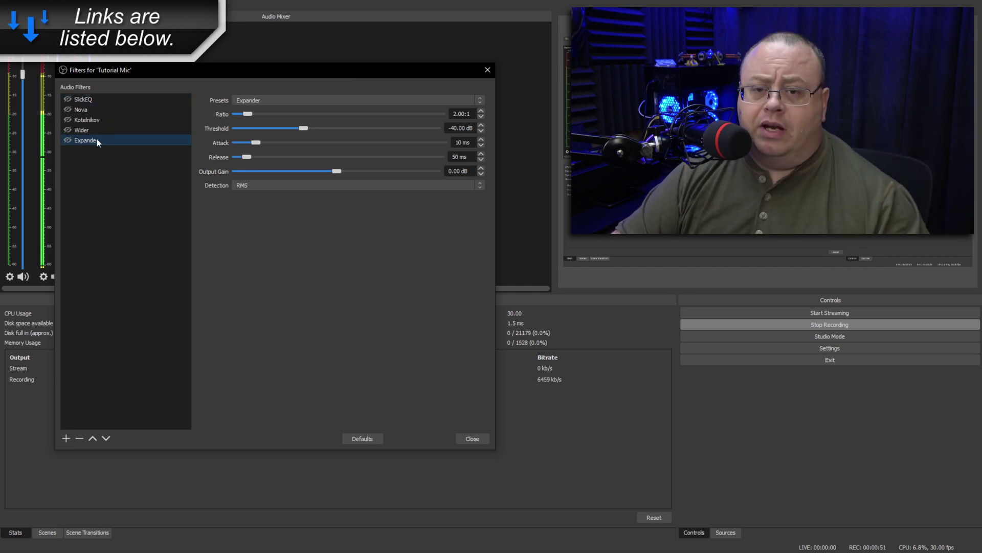
- Review the filters in the Tutorial Mic chain, from the SlickEQ, Nova, Kotelnikov and Wider plug-ins to the Expander
left_click(106, 107)
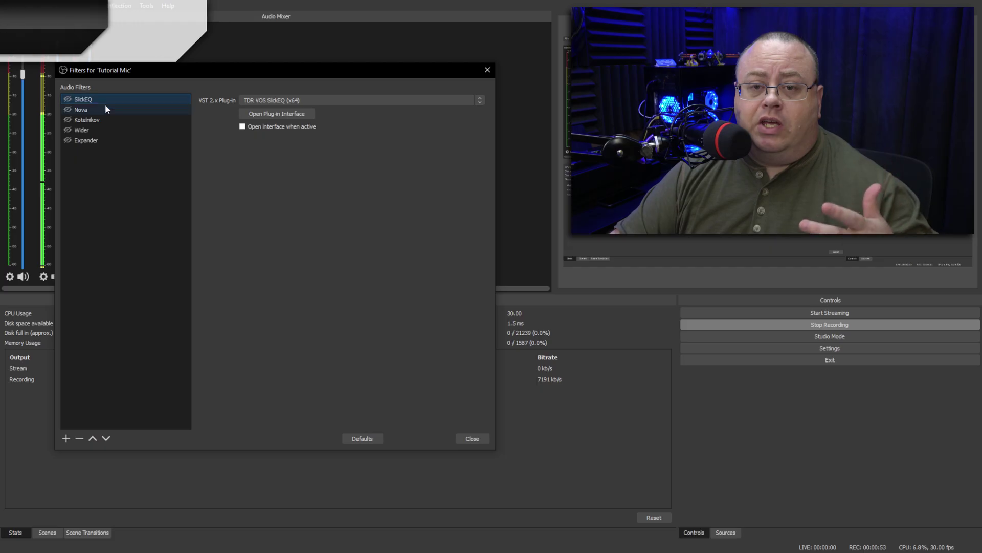
left_click(103, 119)
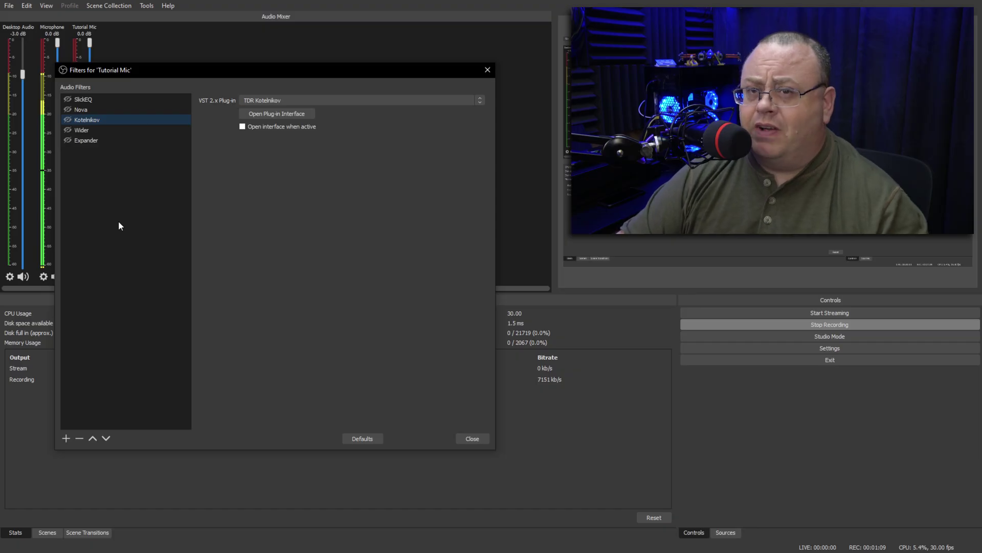
left_click(114, 129)
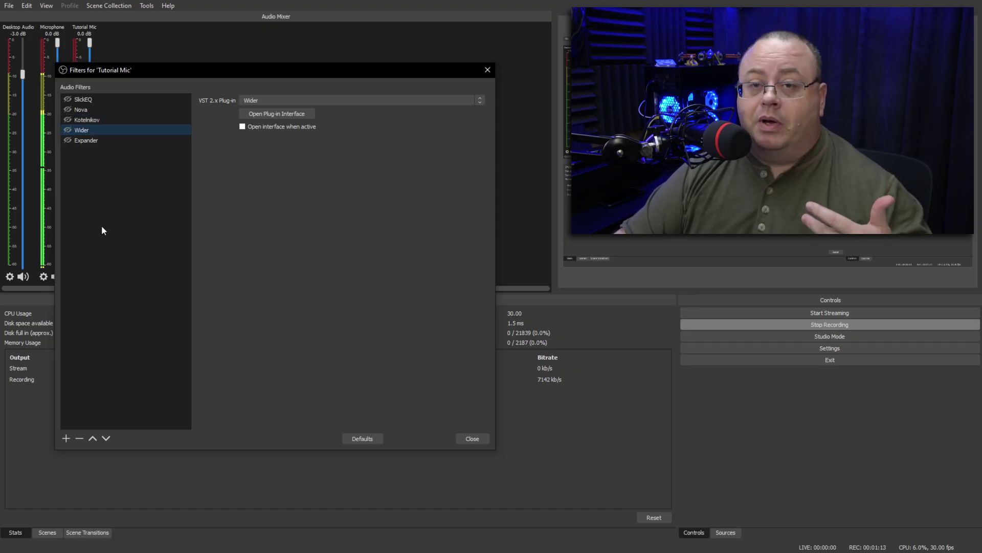
left_click(121, 140)
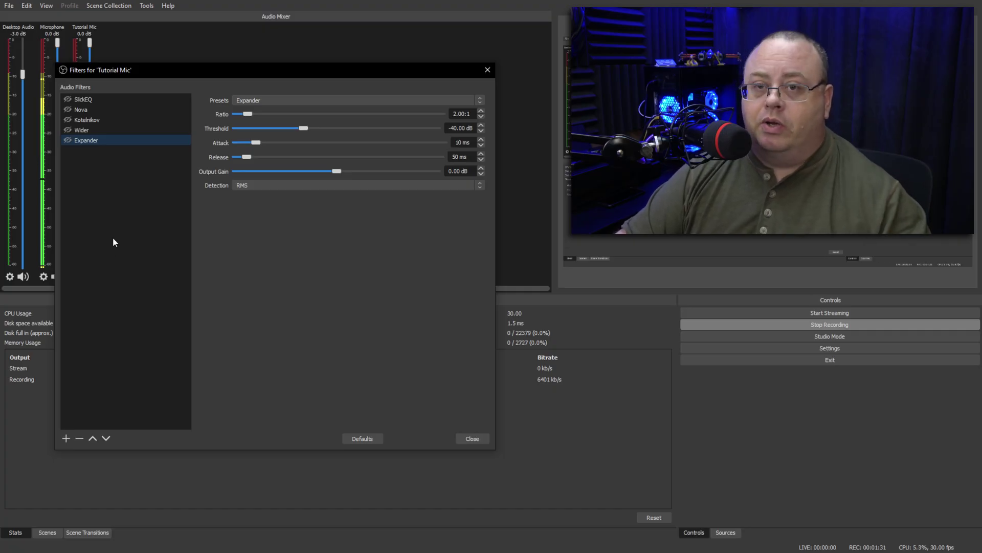
- Enable the SlickEQ filter and open its plug-in interface over the filters window
left_click(102, 102)
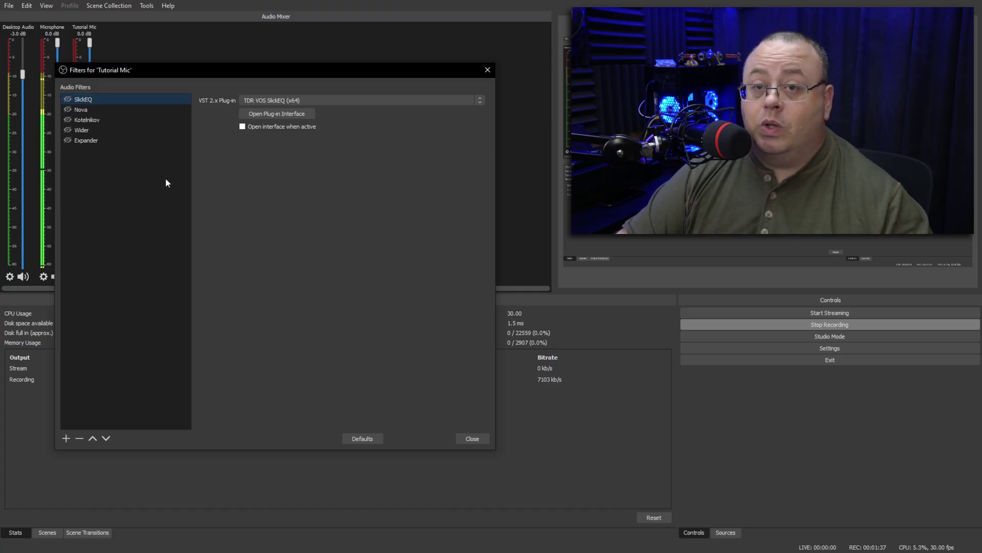
left_click(67, 100)
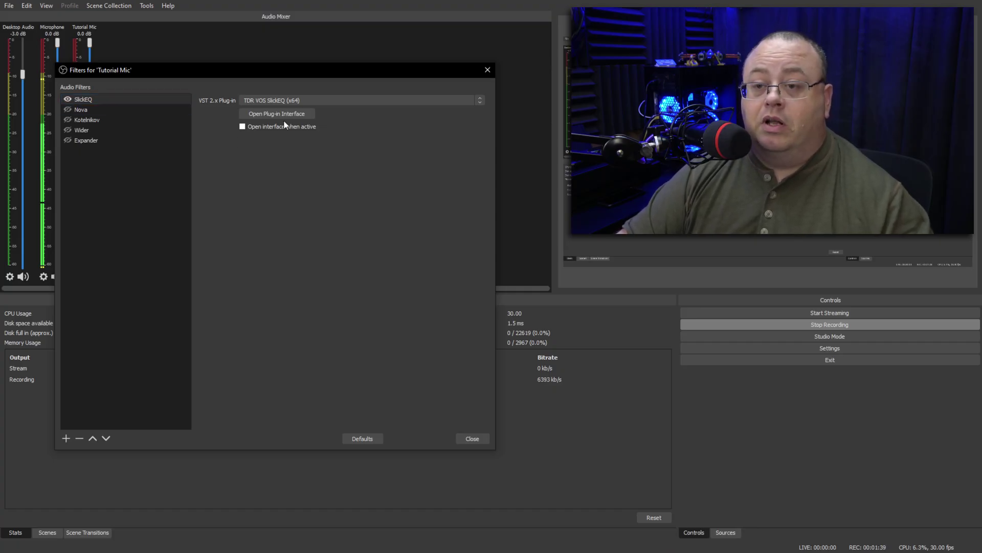
left_click(283, 116)
left_click_drag(570, 131, 260, 126)
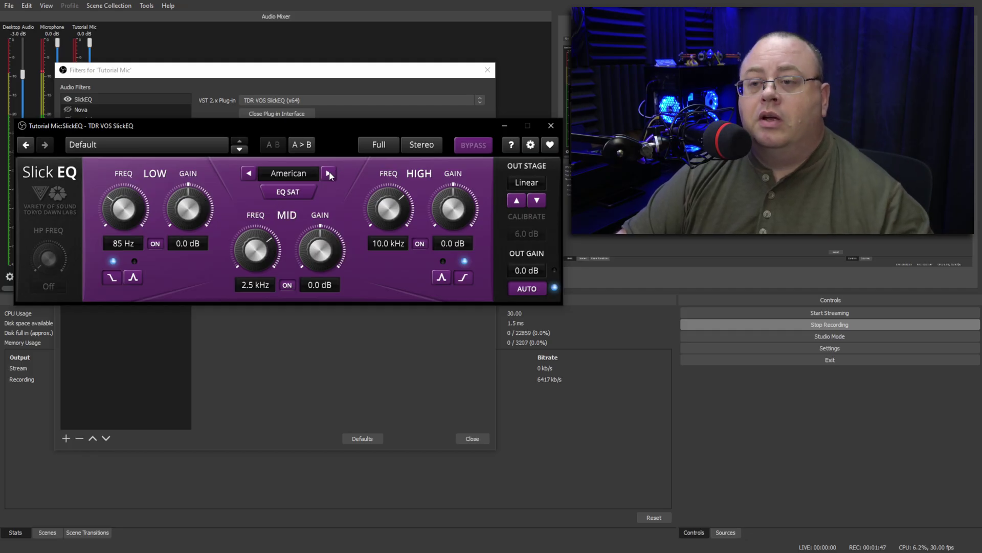
- Set SlickEQ's processing quality to Live and dismiss the latency notice
left_click(370, 146)
left_click(373, 196)
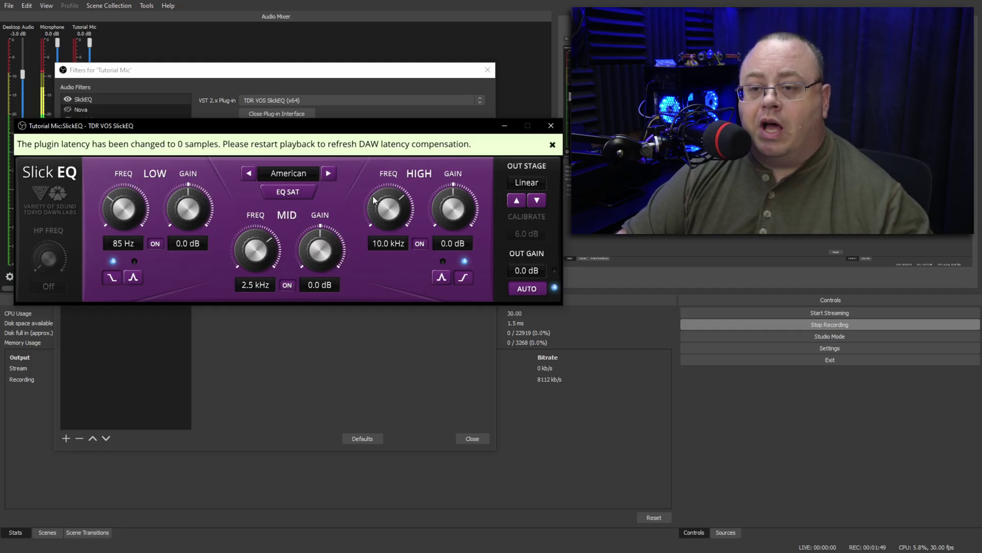
left_click(552, 146)
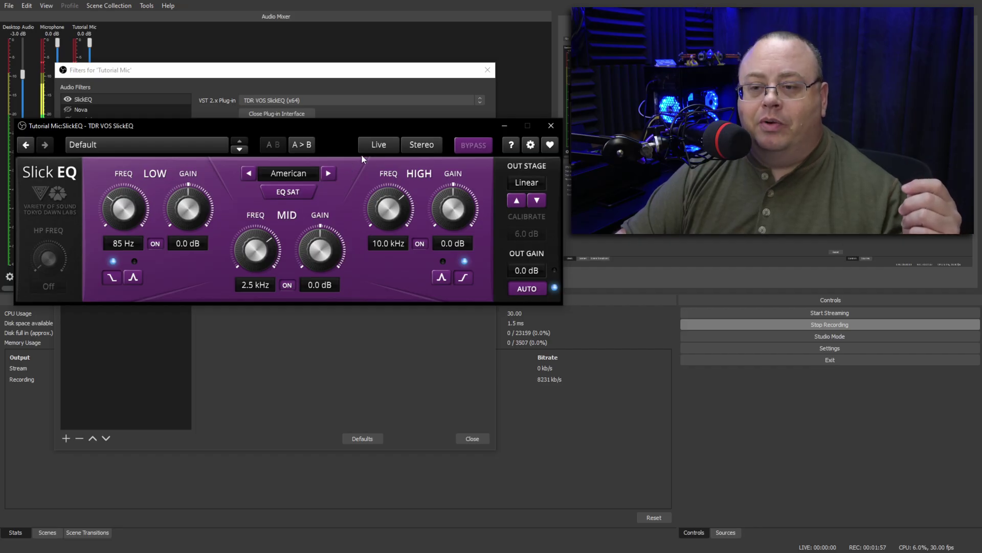
- Browse SlickEQ's EQ models, choose German, and turn on EQ SAT
left_click(329, 173)
left_click(329, 173)
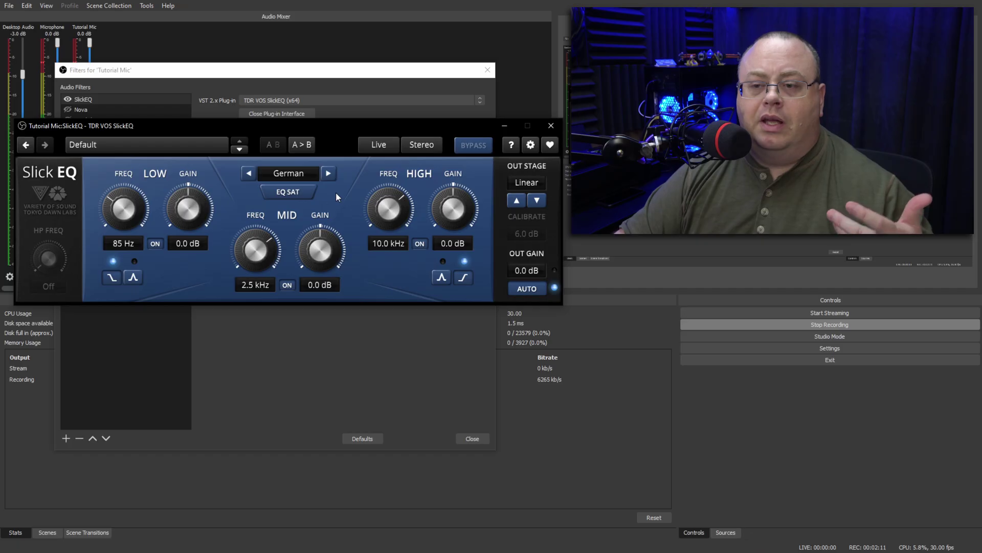
left_click(255, 175)
left_click(254, 173)
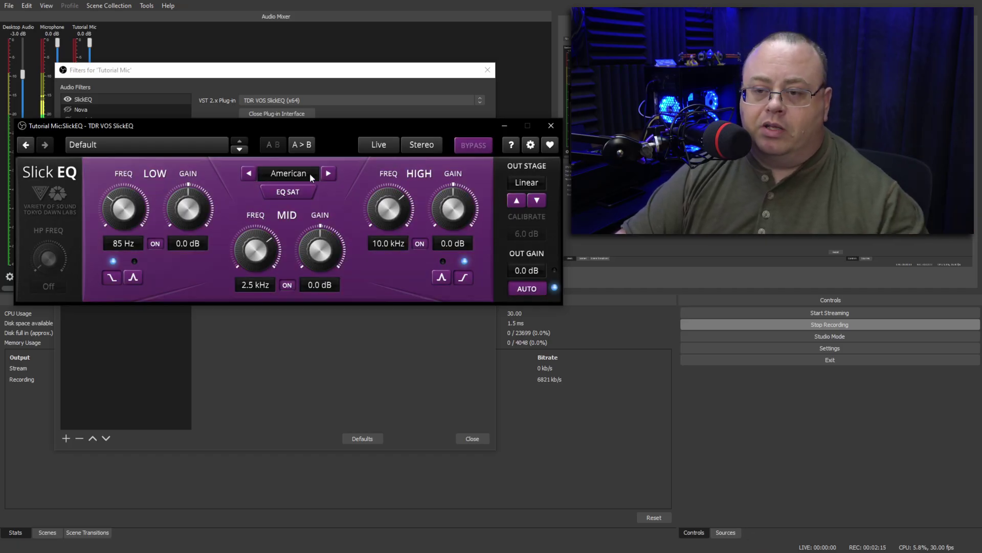
left_click(248, 174)
left_click(248, 174)
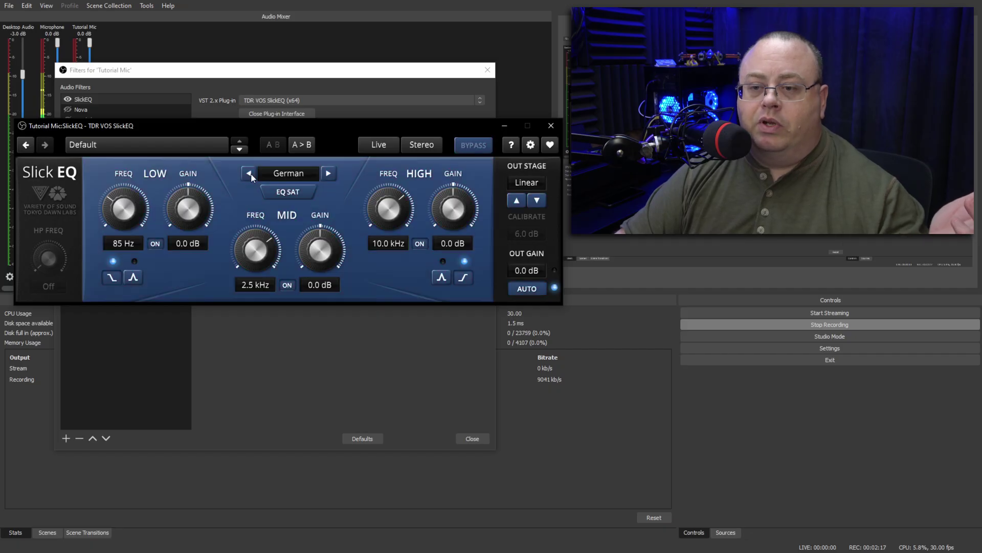
left_click(250, 174)
left_click(250, 174)
left_click(250, 174)
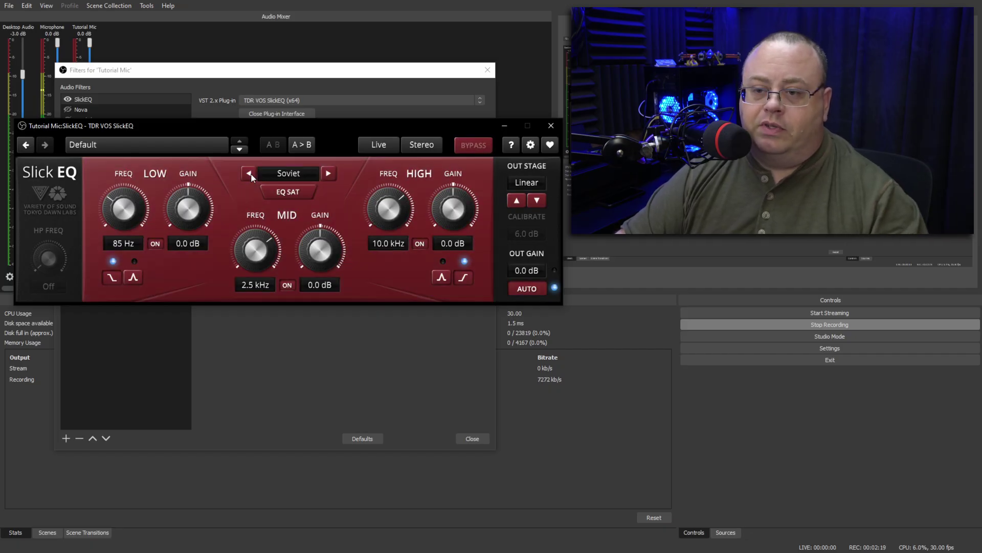
left_click(250, 174)
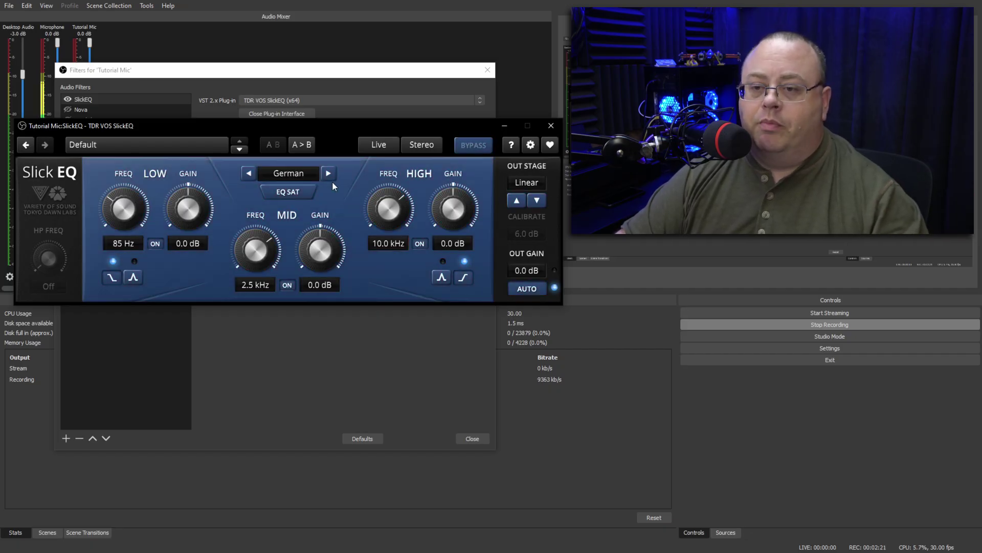
left_click(299, 193)
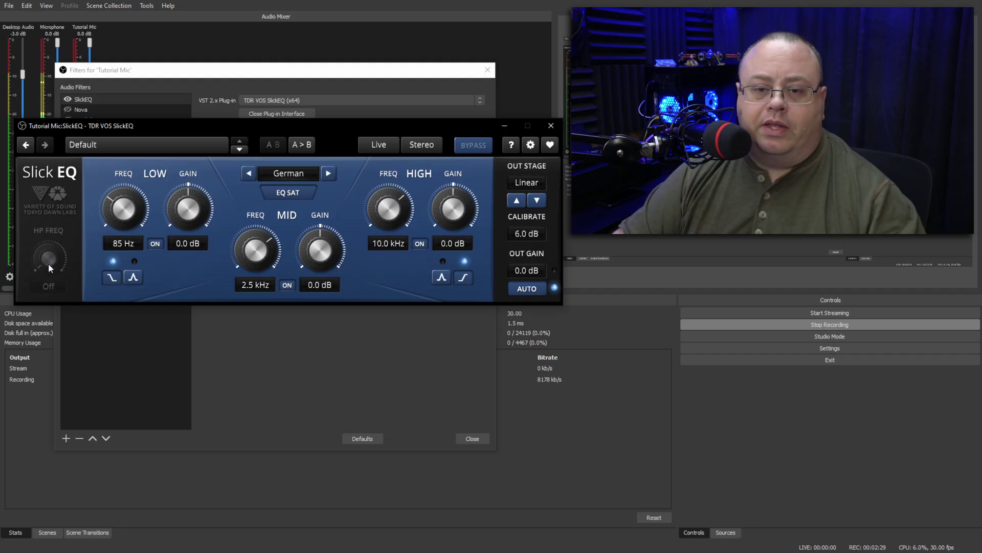
- Set SlickEQ's high-pass frequency to 50 Hz and its low band to a bell shape with 7.5 dB gain
left_click_drag(48, 263, 48, 252)
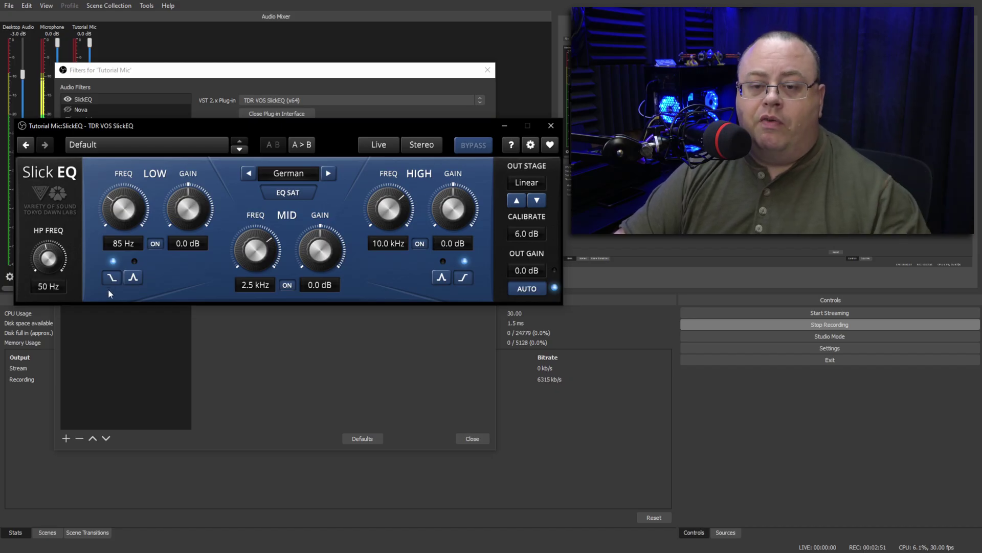
left_click(133, 278)
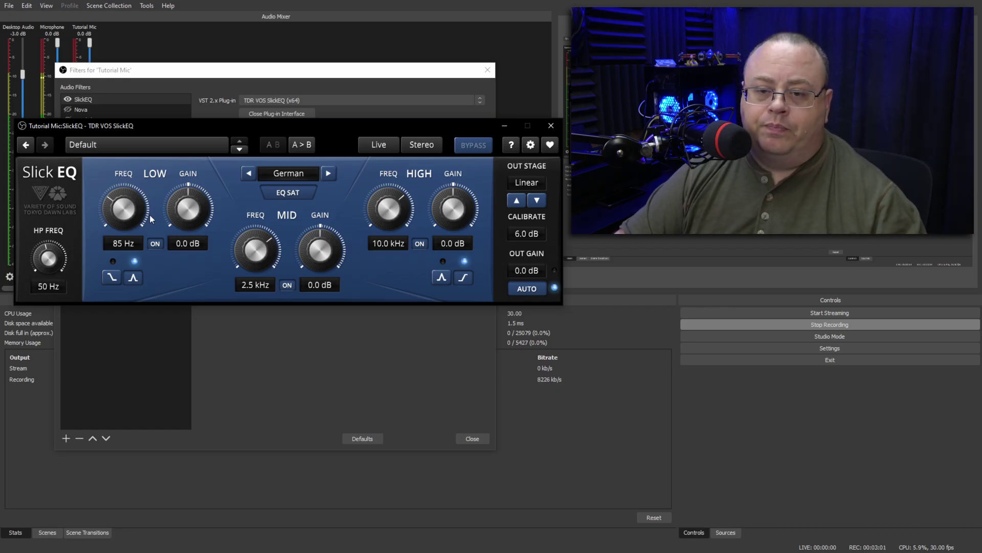
left_click_drag(184, 221, 184, 205)
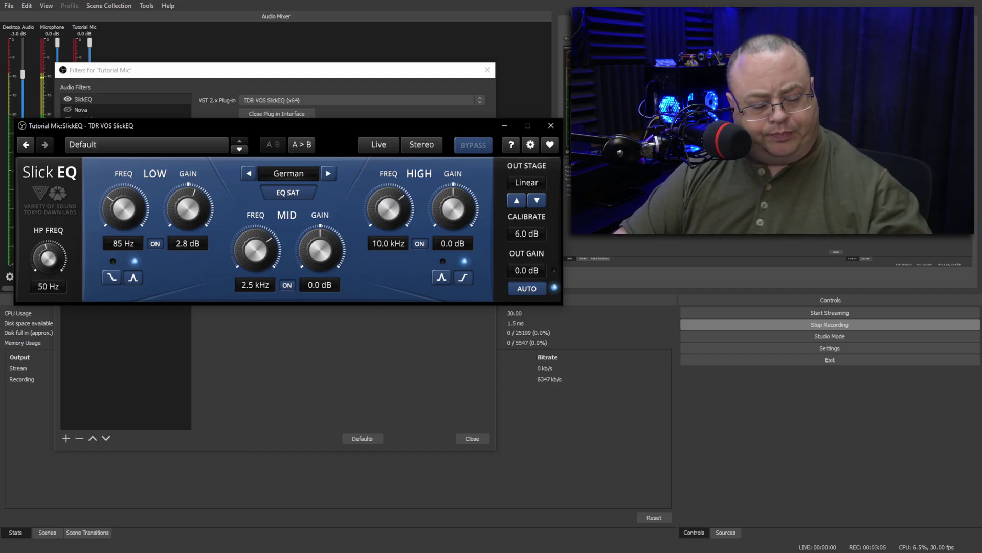
left_click_drag(184, 205, 184, 189)
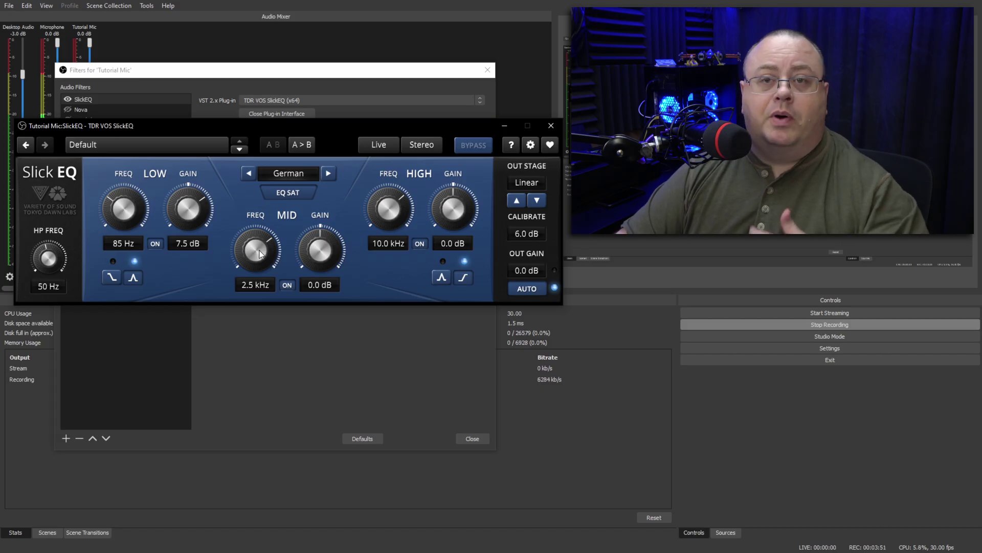
- Set SlickEQ's mid band to 400 Hz with -4.5 dB gain and its high band to 5.0 kHz with 9.0 dB gain
mouse_move(260, 253)
left_mouse_down()
mouse_move(260, 289)
mouse_move(263, 269)
left_mouse_up()
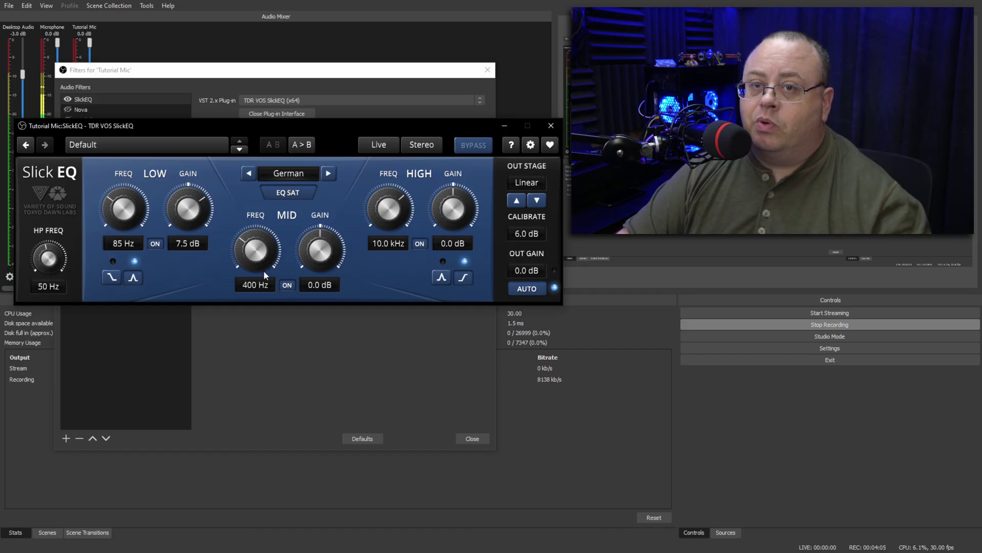
left_click_drag(314, 255, 314, 271)
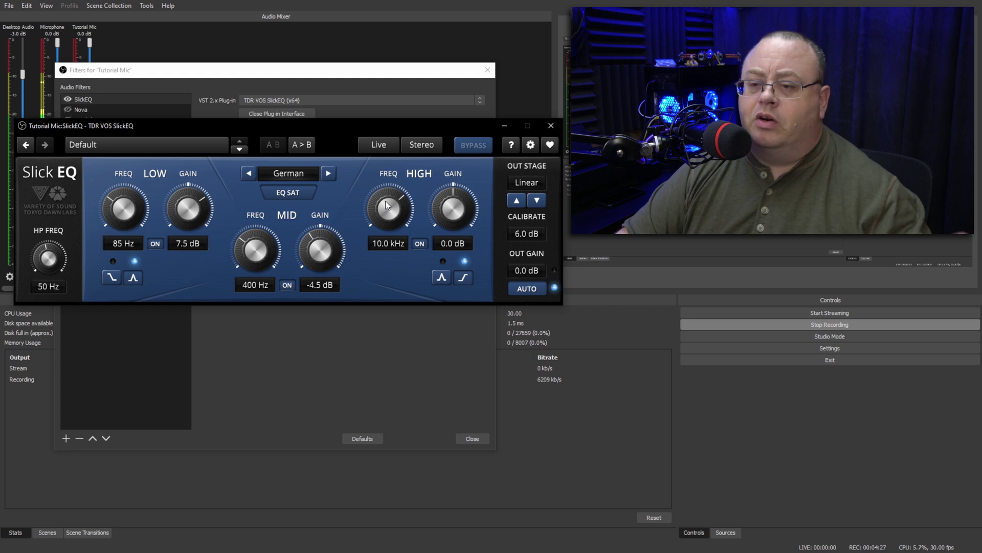
left_click_drag(384, 204, 385, 232)
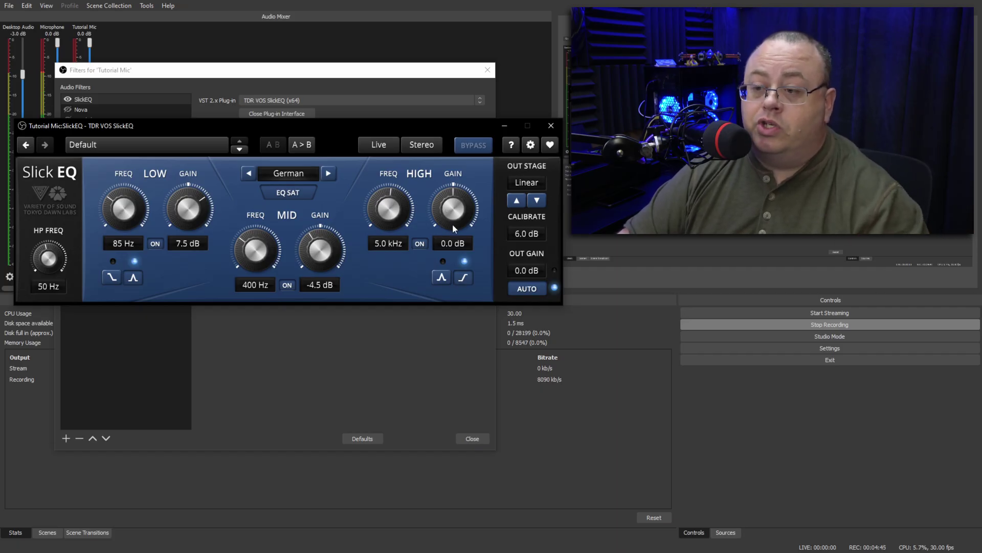
left_click_drag(451, 219, 450, 193)
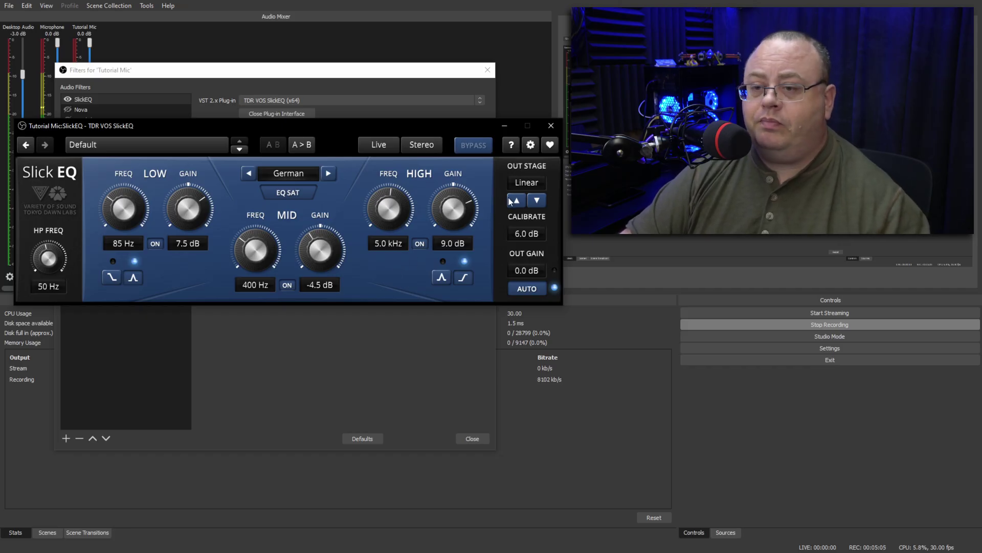
- Set SlickEQ's output stage to Deep with a calibration of 9.0 dB and an output gain of 6.0 dB
left_click(537, 200)
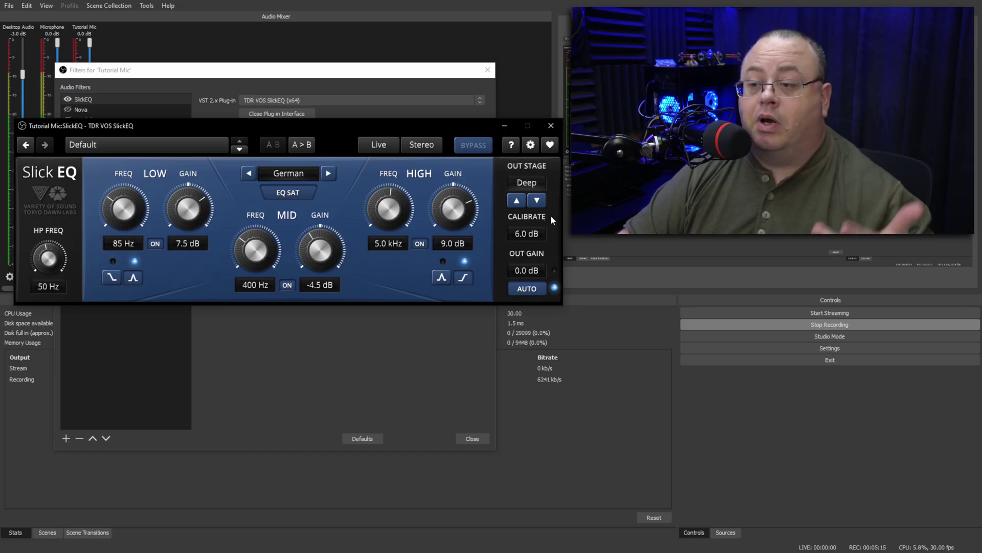
left_click_drag(536, 236, 536, 217)
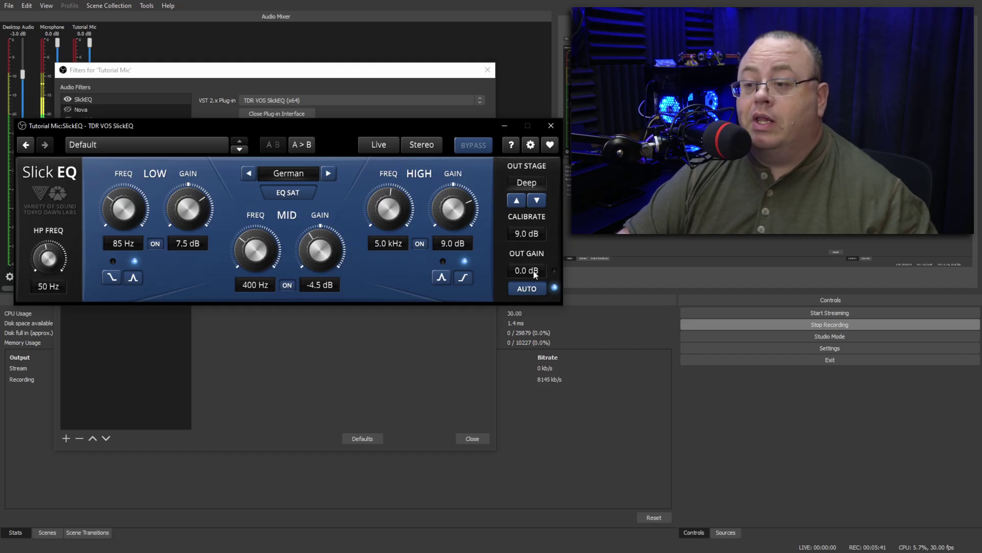
left_click_drag(533, 269, 534, 255)
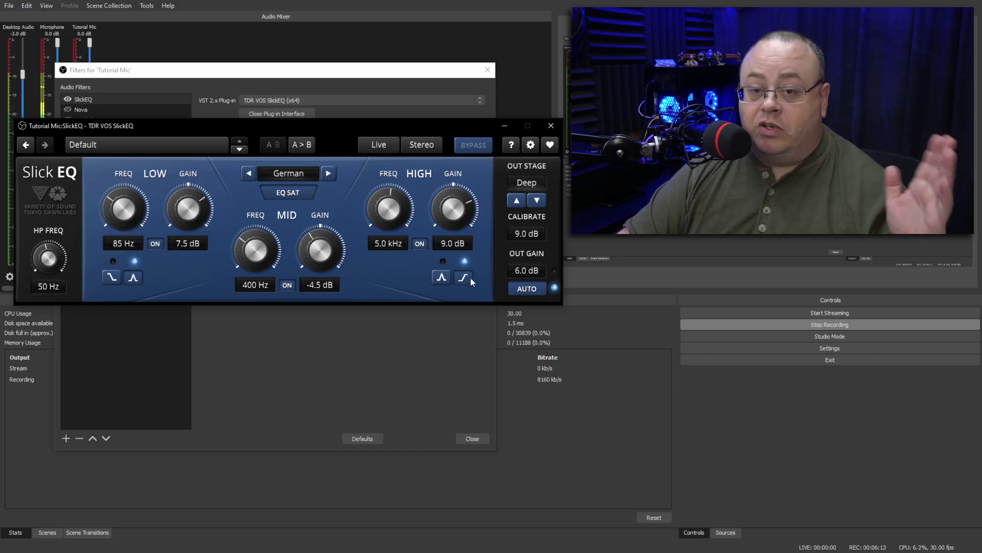
- Close the SlickEQ interface, enable the Nova filter, and open its plug-in interface clear of the webcam preview
left_click(544, 131)
left_click(76, 110)
left_click(67, 109)
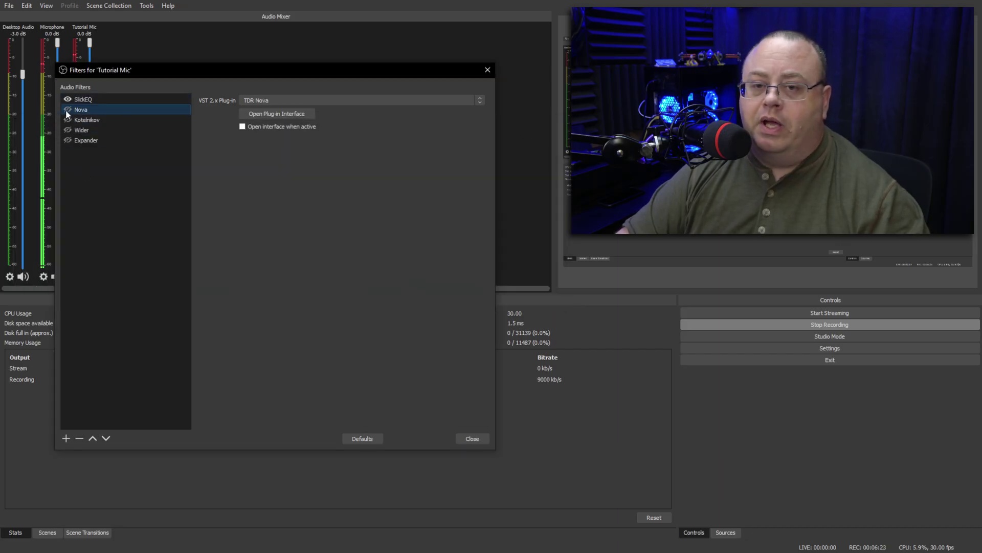
left_click(272, 117)
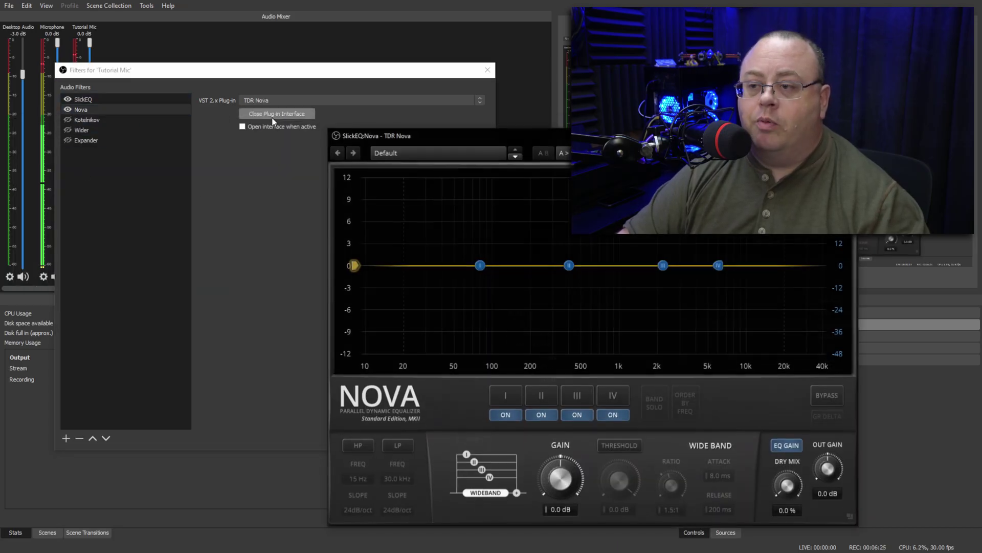
left_click_drag(572, 134, 259, 59)
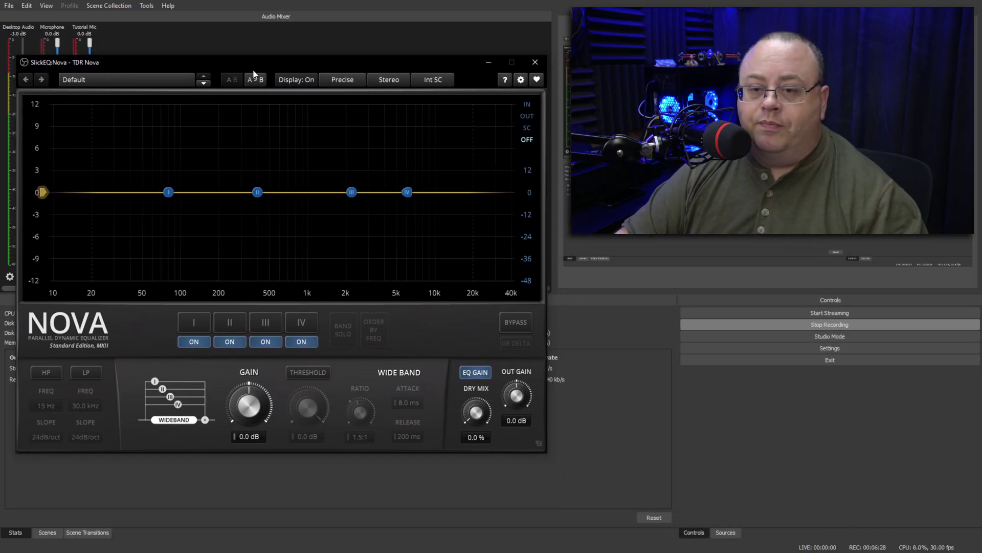
- Turn off Nova's bands II and III and set its processing quality to Eco
left_click(230, 341)
left_click(267, 342)
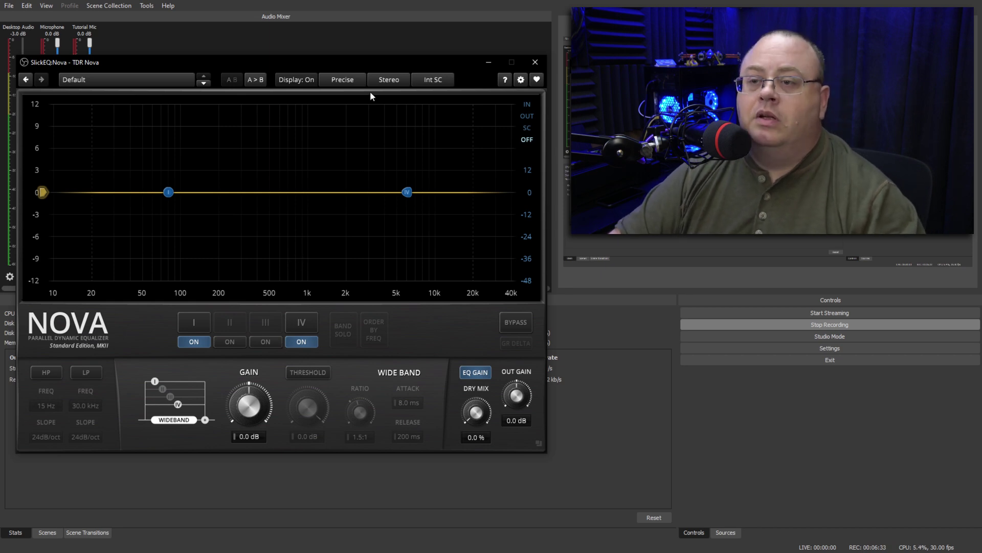
left_click(348, 80)
left_click(340, 105)
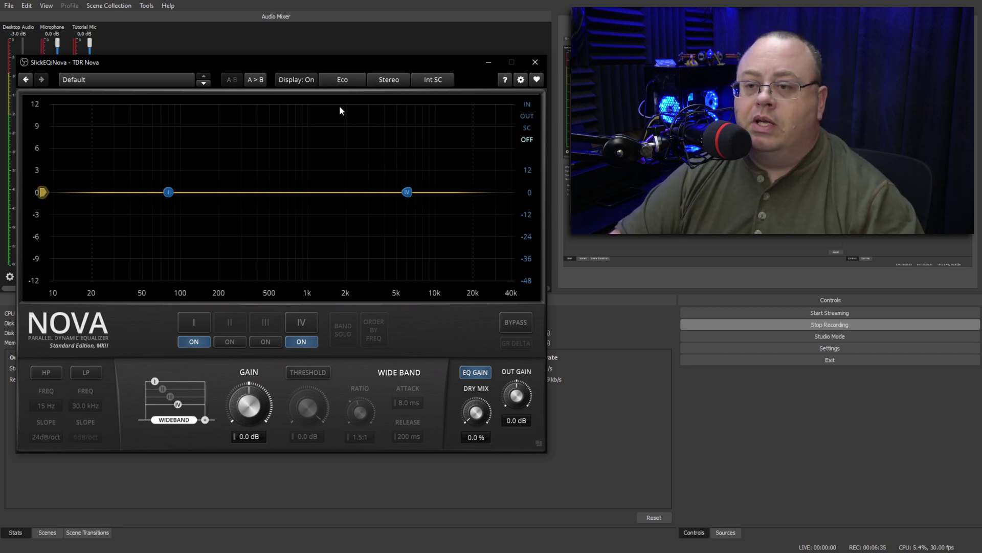
- Set Nova's band I to 100 Hz with an active -12.0 dB threshold and 10.0:1 ratio, and display the input spectrum
left_click(197, 321)
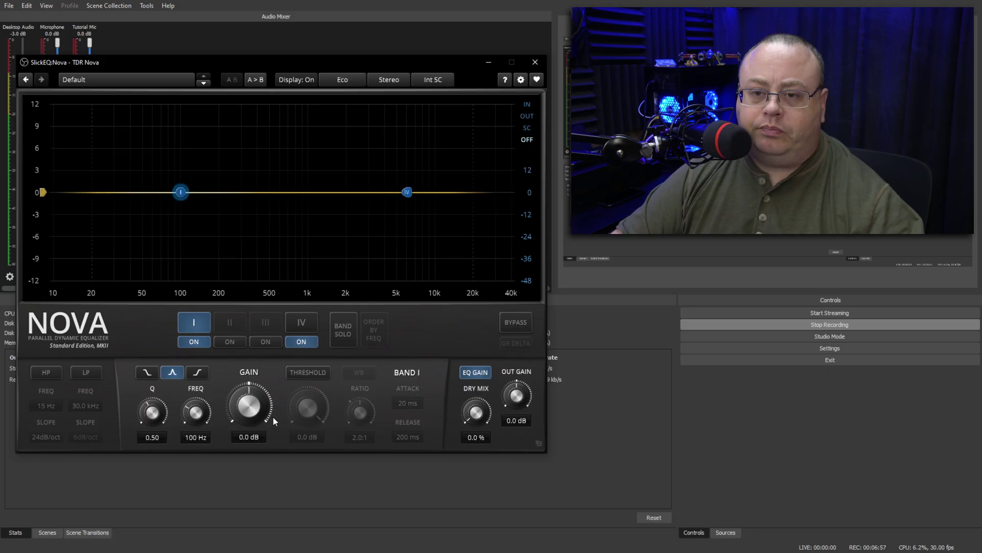
left_click(315, 371)
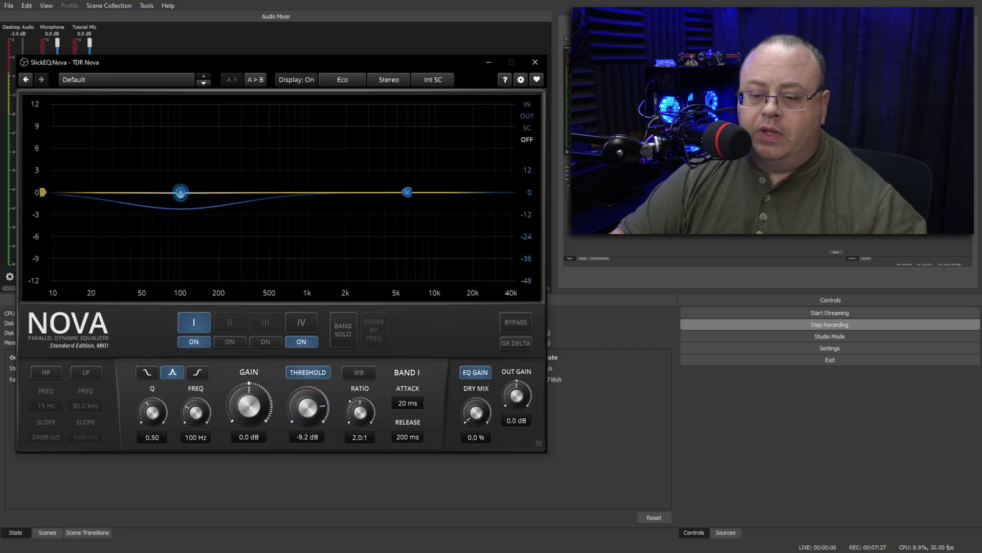
left_click_drag(307, 407, 307, 410)
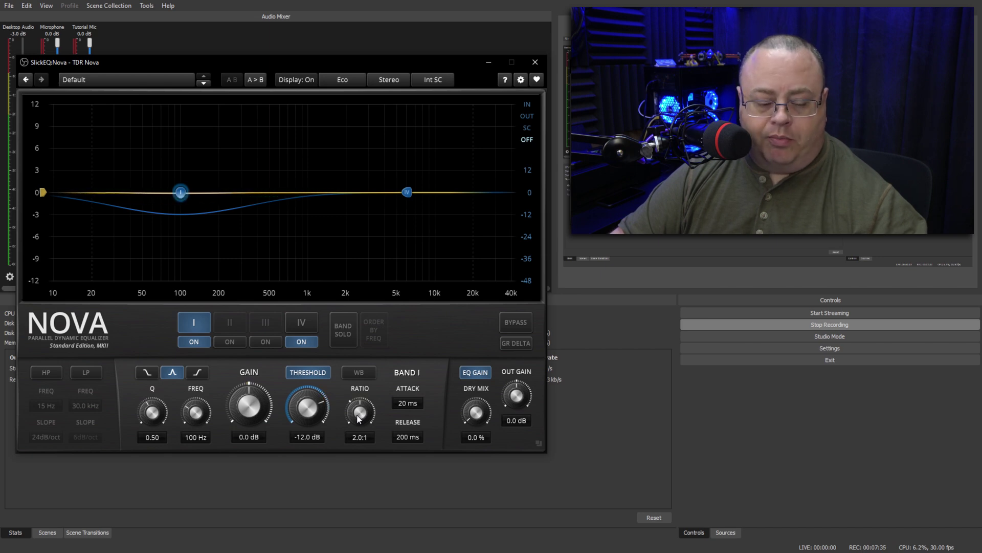
left_click(527, 104)
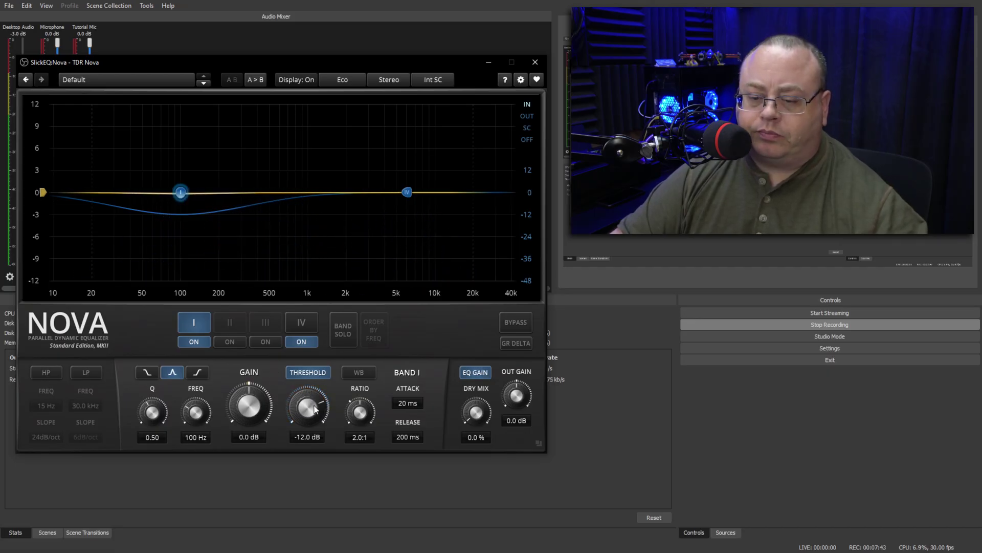
left_click_drag(365, 423, 365, 384)
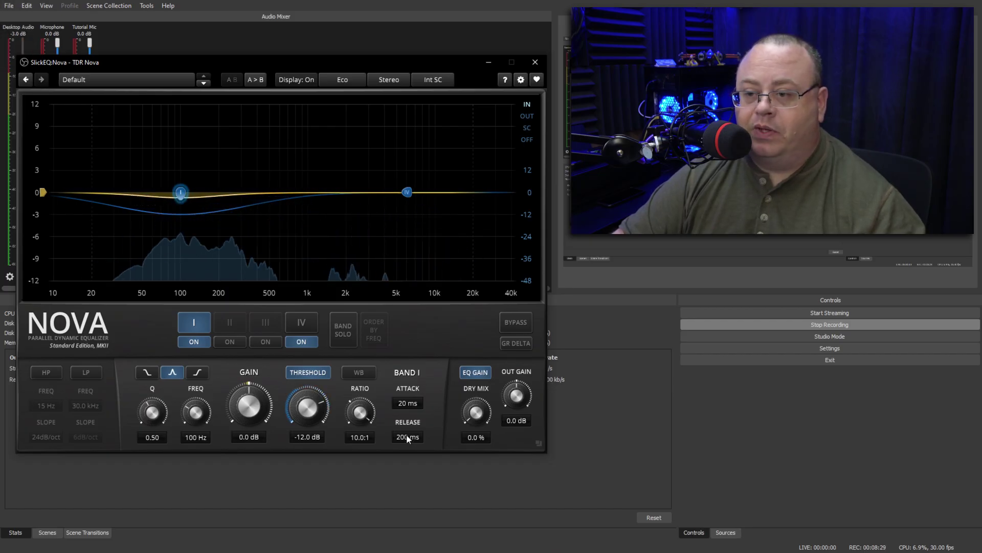
- Make Nova's band IV a bell curve at 10.0 kHz with a Q of 1.50
left_click(303, 323)
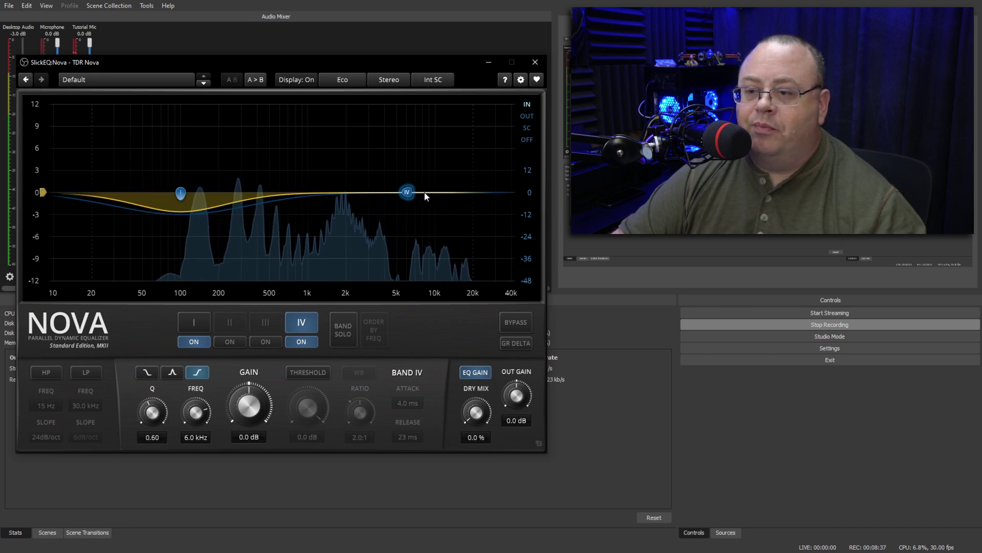
left_click_drag(196, 412, 147, 412)
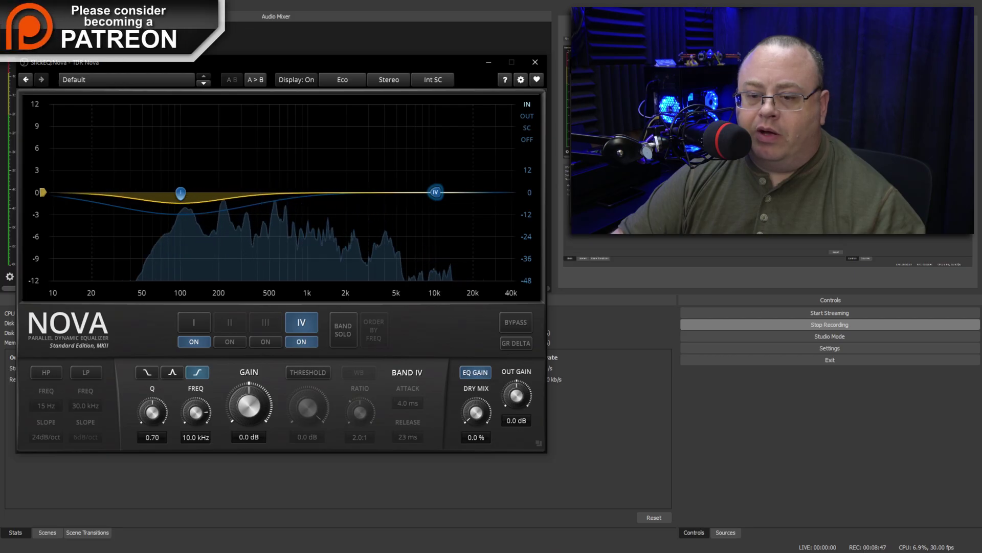
left_click_drag(147, 412, 147, 396)
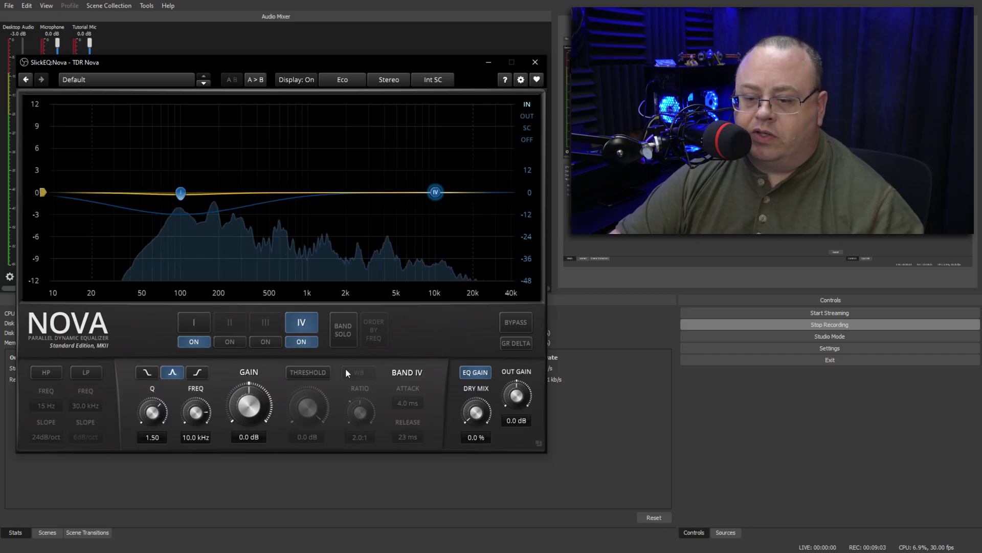
- Enable band IV's threshold at -25.0 dB with a 2.5:1 ratio, 10.0 ms attack and 150 ms release
left_click(321, 374)
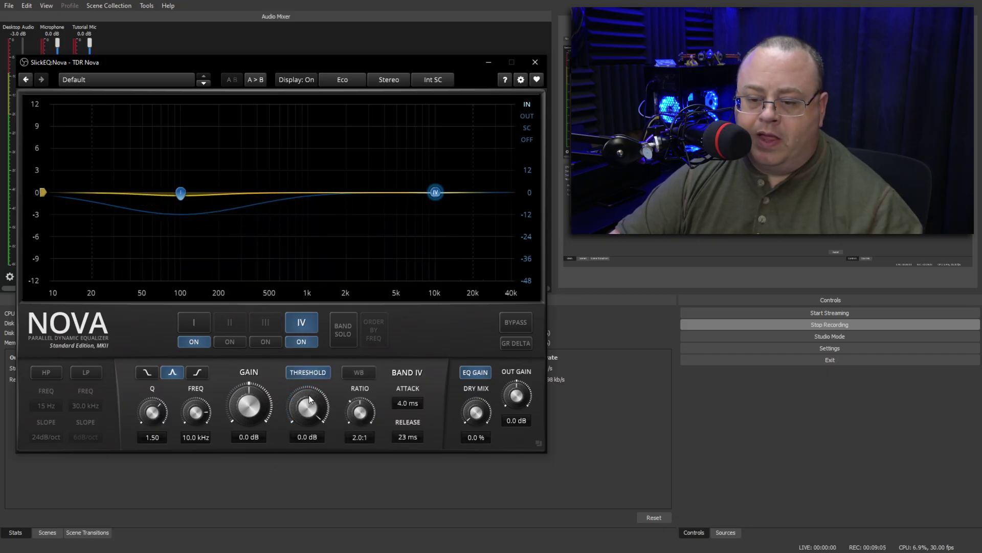
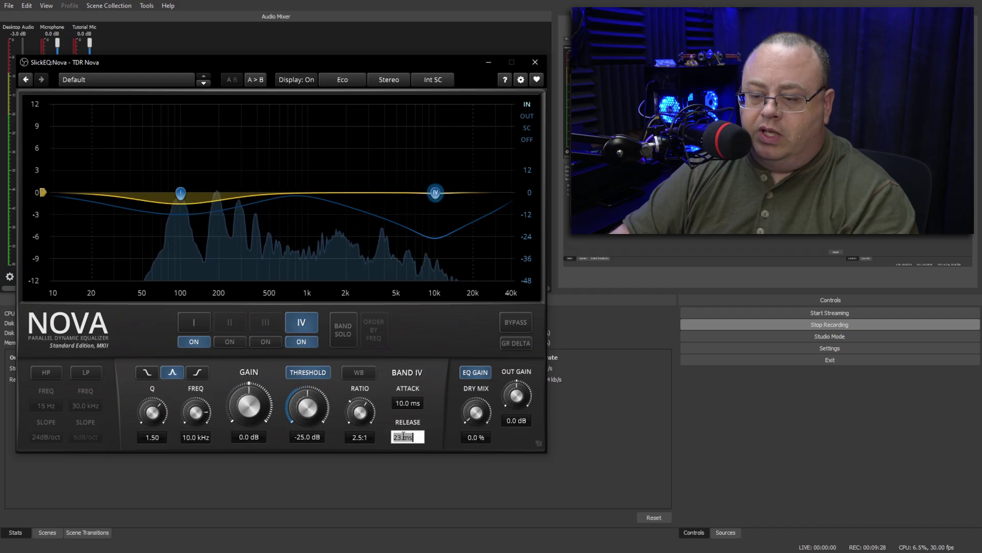
type("150")
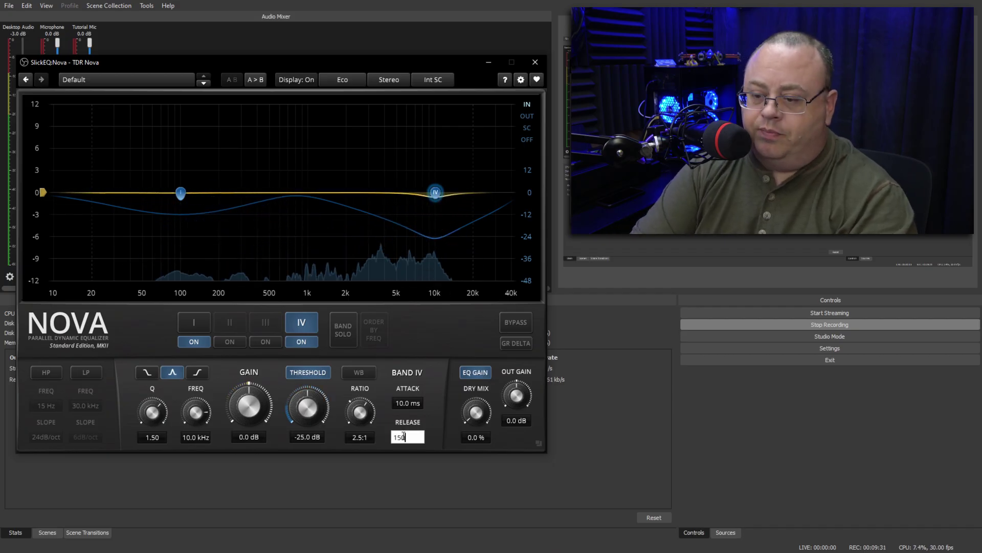
key("Return")
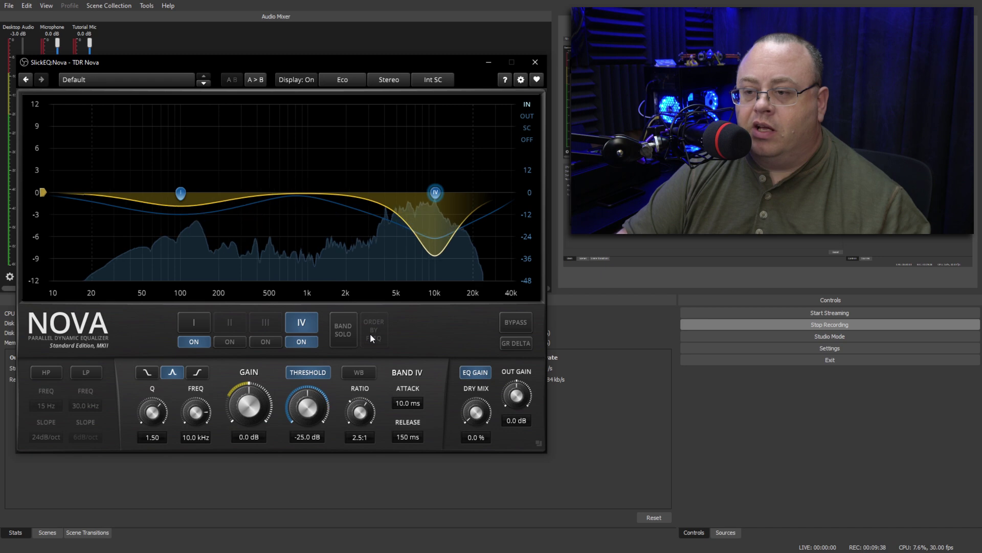
- Audition band IV on its own, restore the full mix, and set the band's frequency to 9.0 kHz
left_click(351, 329)
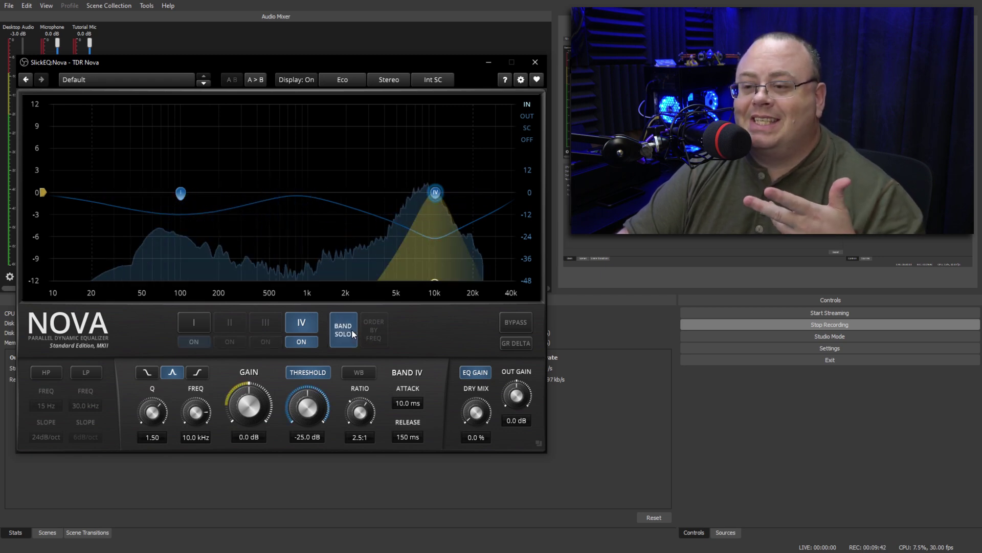
left_click(355, 334)
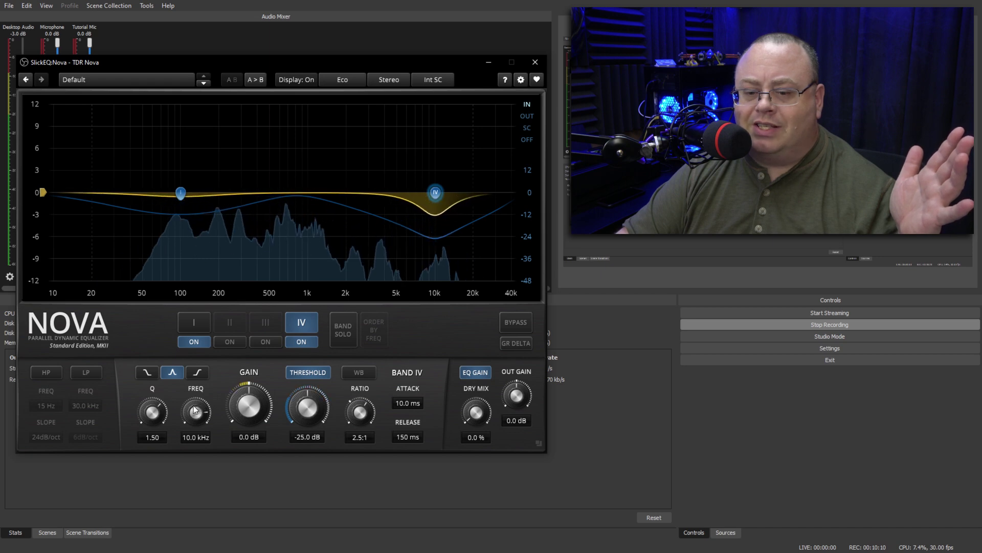
left_click_drag(195, 409, 195, 412)
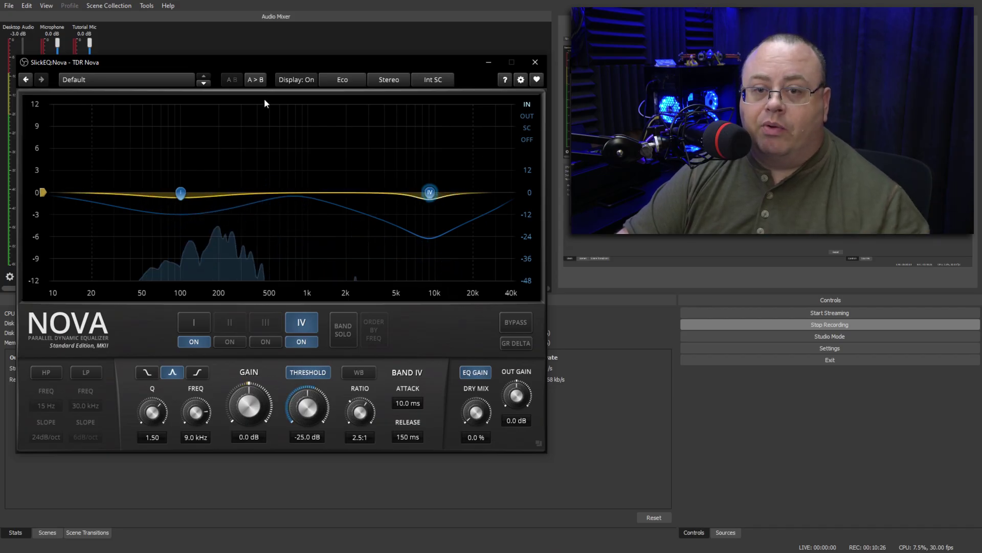
- Close the Nova interface, enable the Kotelnikov filter, and open its plug-in interface clear of the webcam preview
left_click(533, 62)
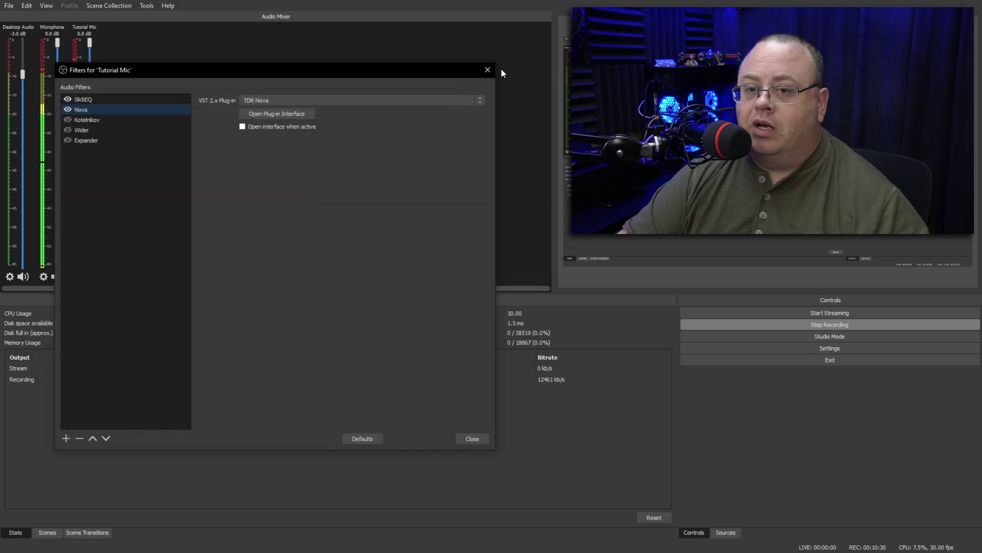
left_click(86, 120)
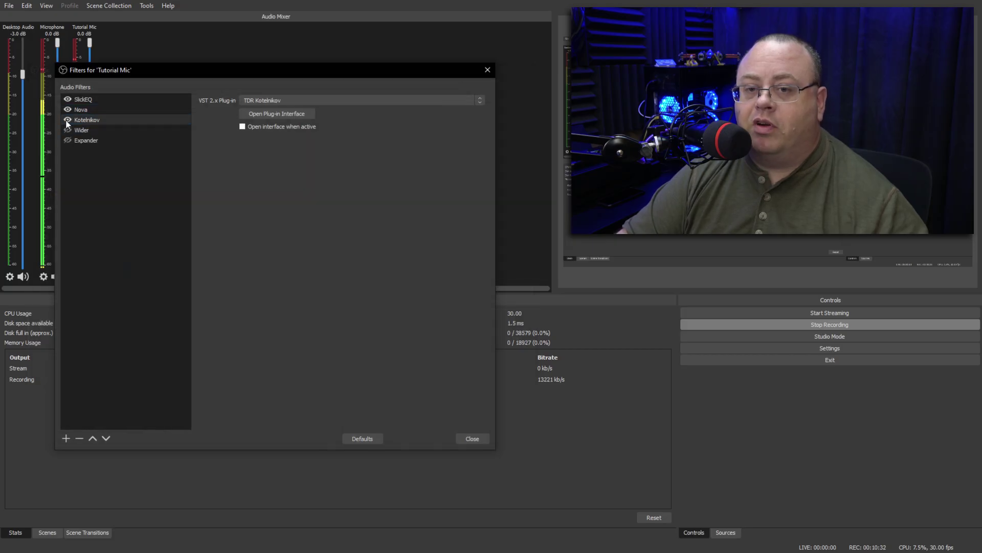
left_click(302, 114)
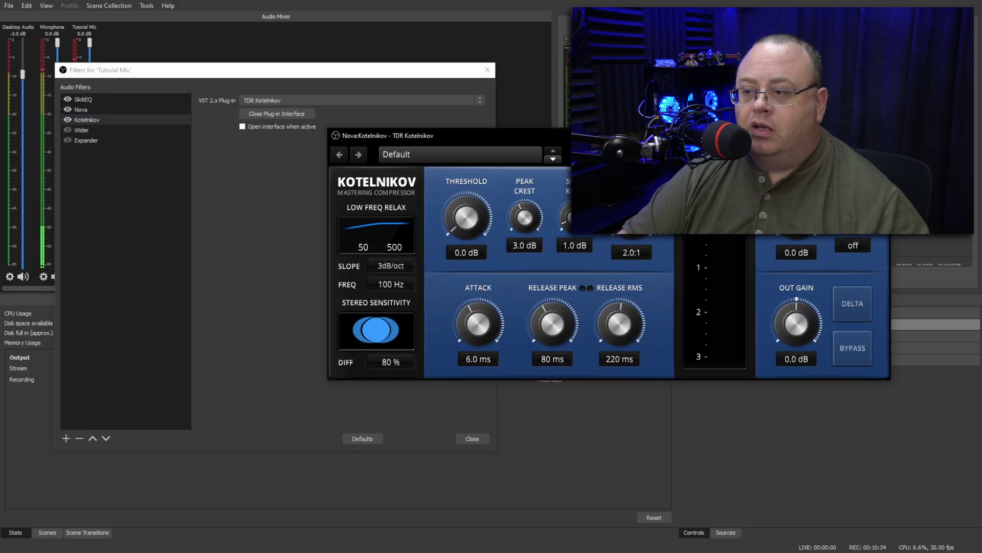
left_click_drag(609, 133, 287, 113)
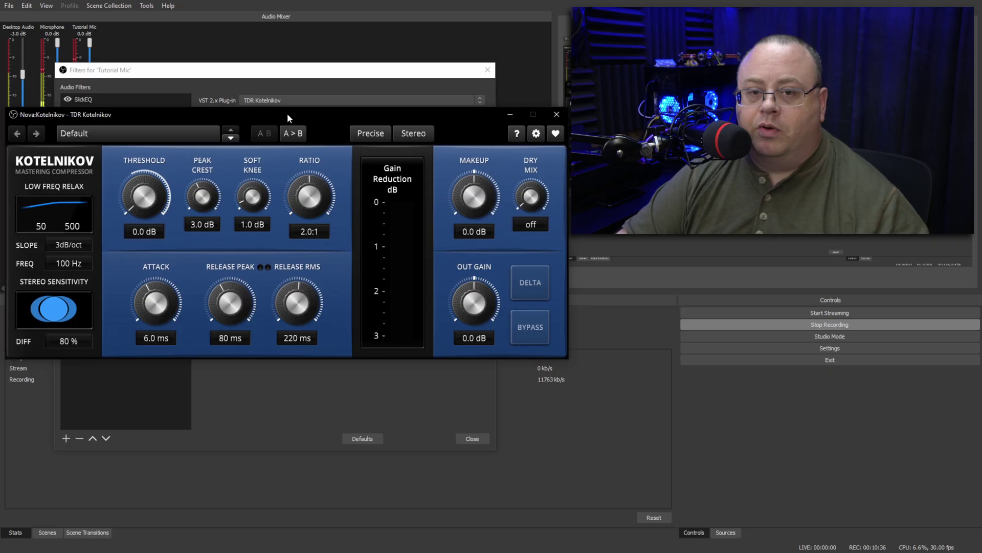
- Set Kotelnikov's processing quality to Eco and its low-frequency relax slope to 6dB/Oct
left_click(358, 134)
left_click(363, 163)
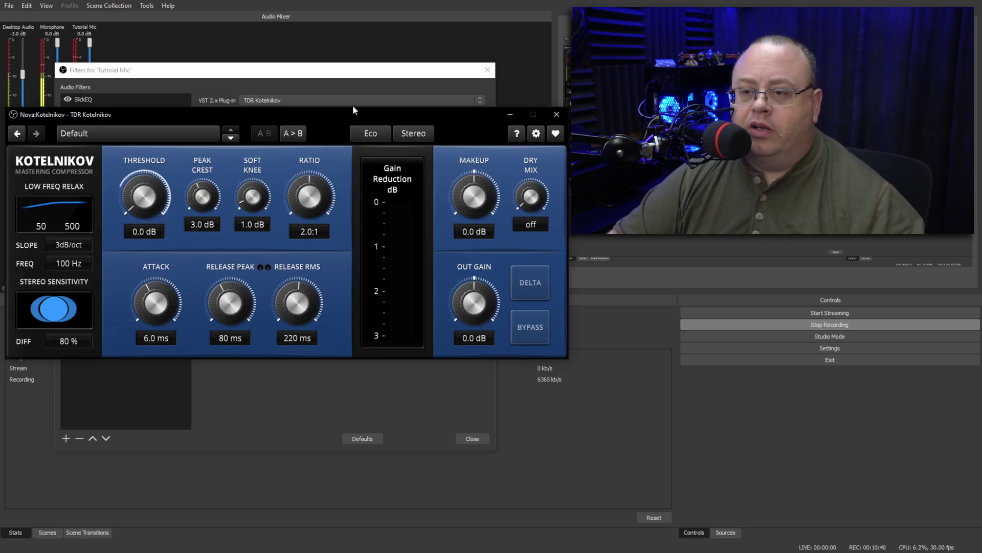
left_click(66, 244)
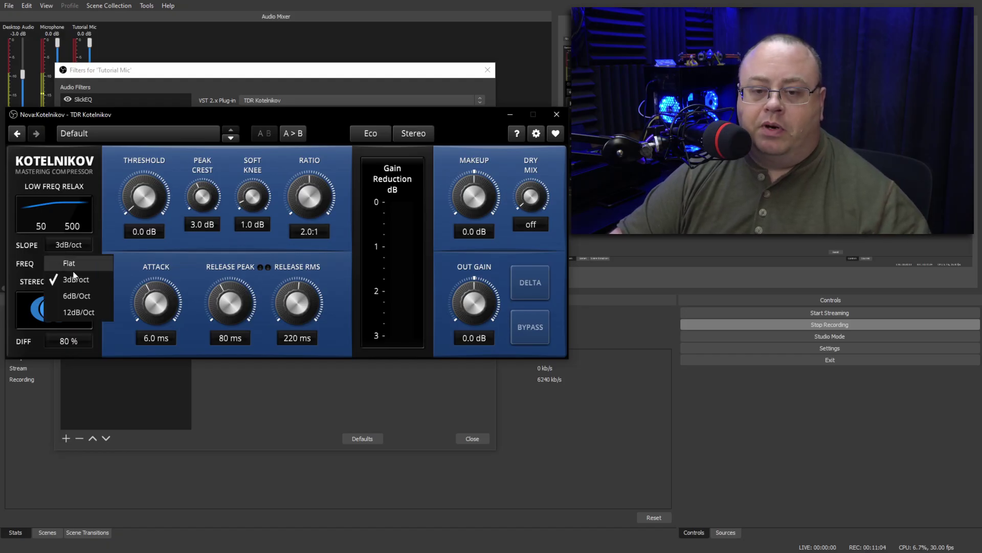
left_click(77, 296)
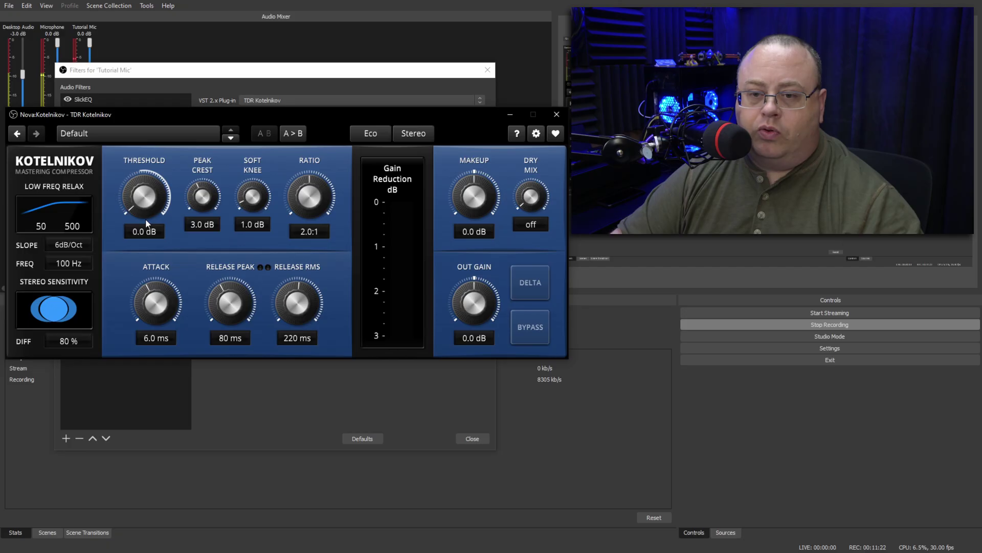
- Set Kotelnikov's threshold to -25.0 dB, peak crest to RMS, soft knee to 9.0 dB and ratio to 2.5:1
left_click_drag(145, 219, 146, 239)
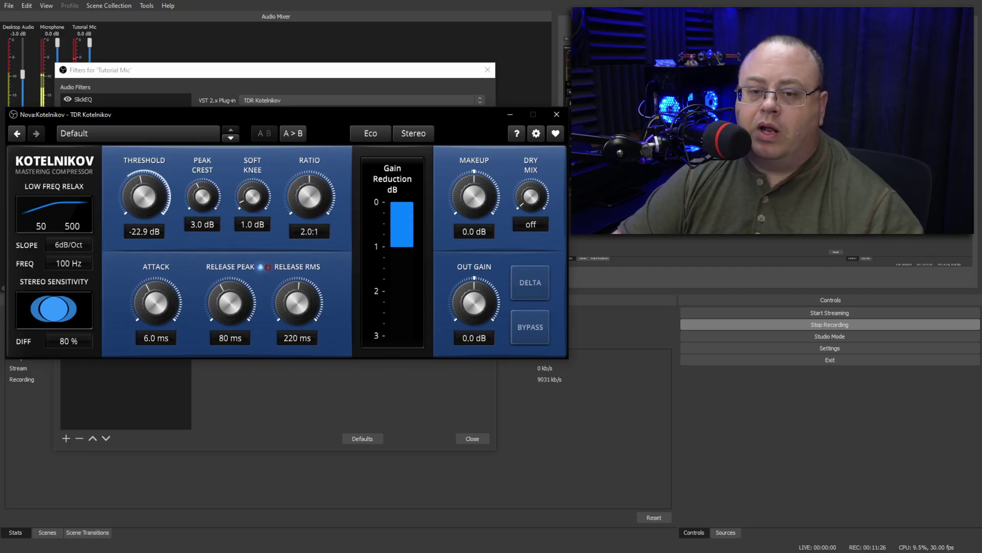
left_click_drag(146, 238, 145, 241)
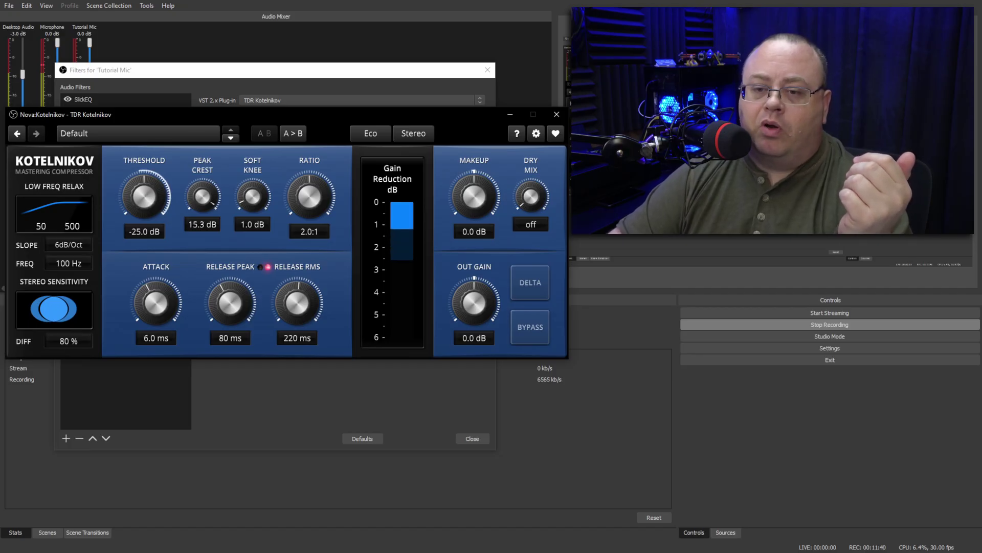
left_click_drag(203, 196, 203, 190)
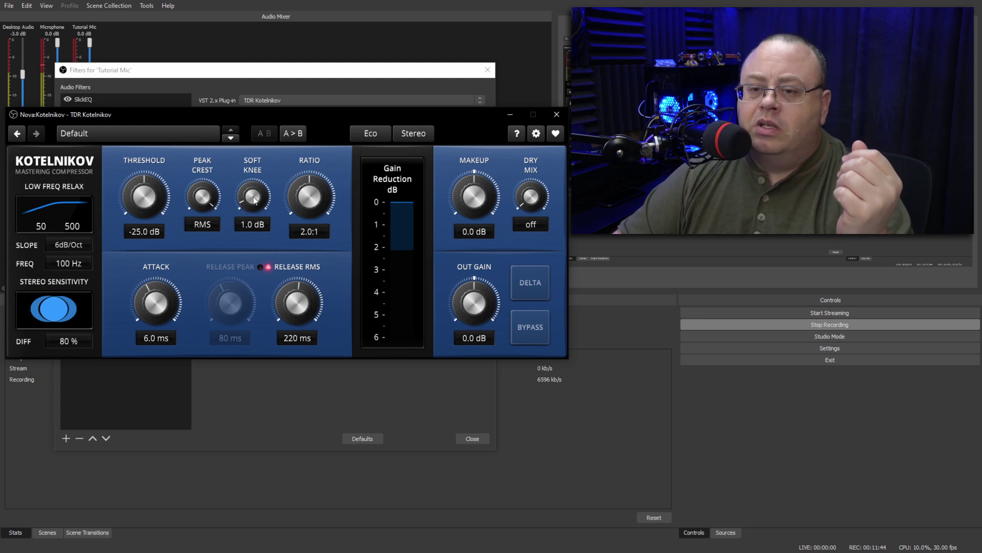
left_click_drag(255, 199, 254, 194)
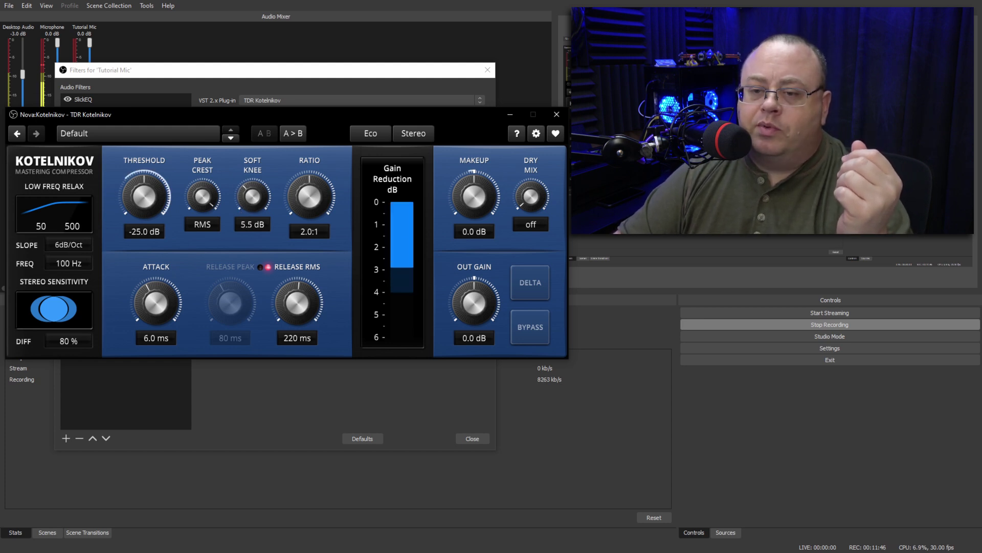
left_click_drag(252, 196, 253, 191)
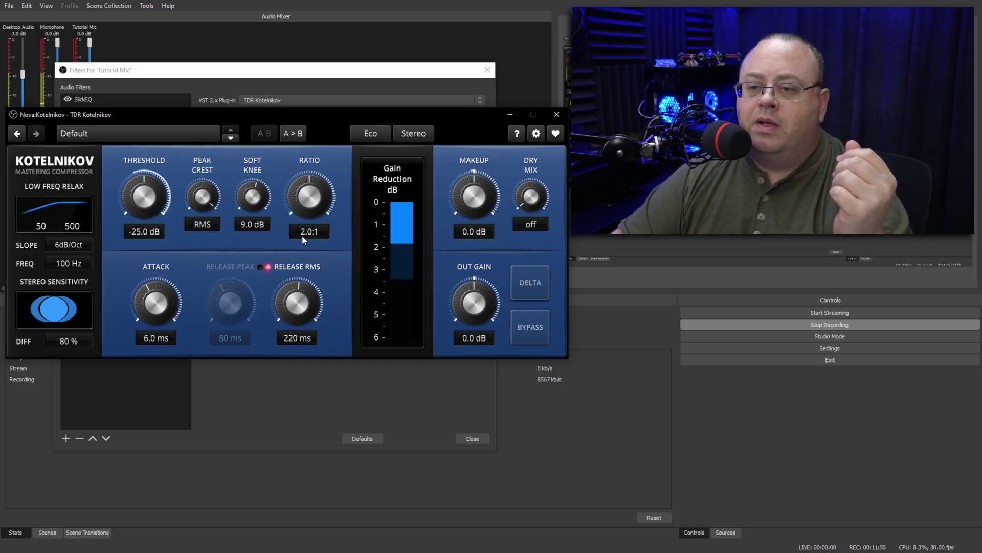
left_click_drag(309, 196, 309, 195)
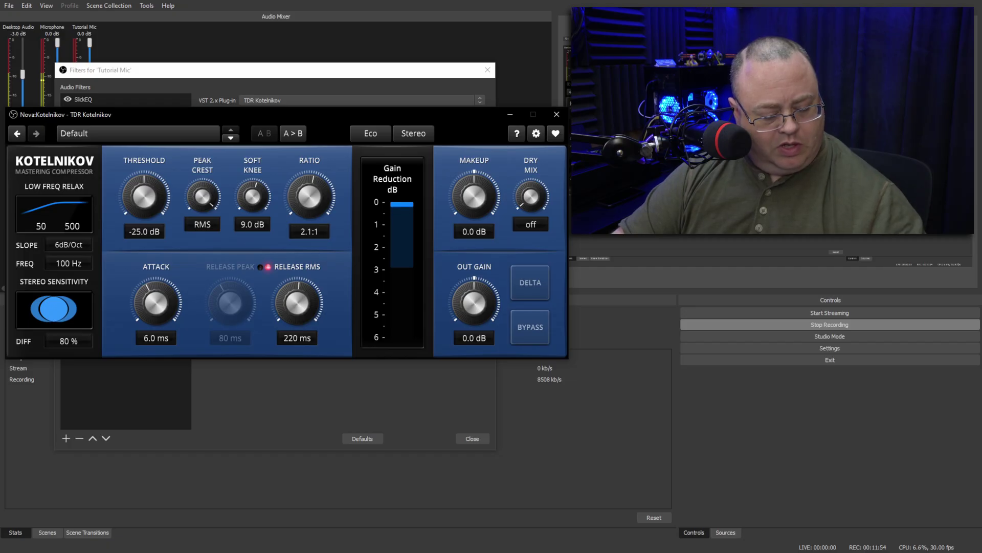
left_click_drag(309, 195, 310, 192)
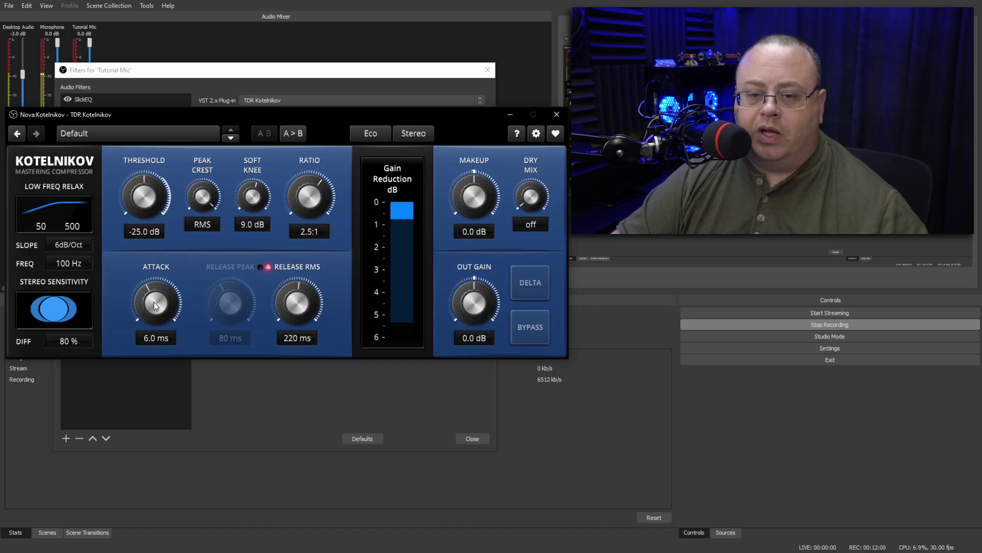
- Set Kotelnikov's attack to 8.0 ms and its RMS release to 250 ms
left_click_drag(156, 303, 156, 301)
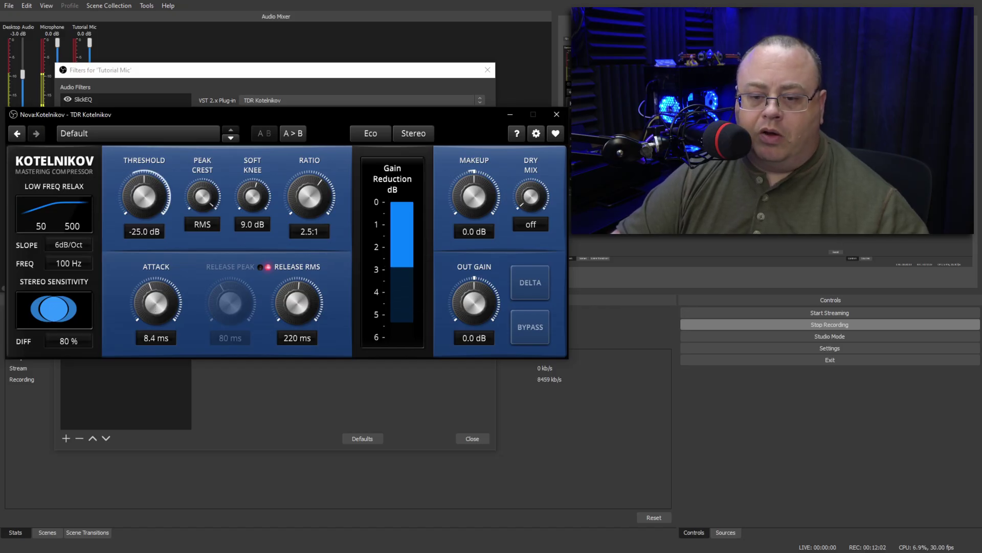
left_click_drag(156, 302, 156, 304)
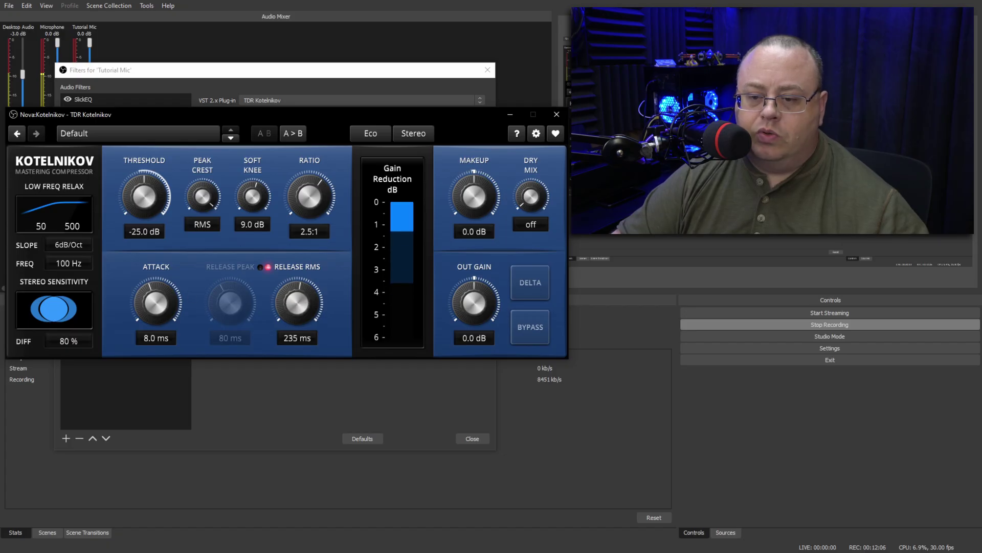
left_click_drag(297, 303, 297, 300)
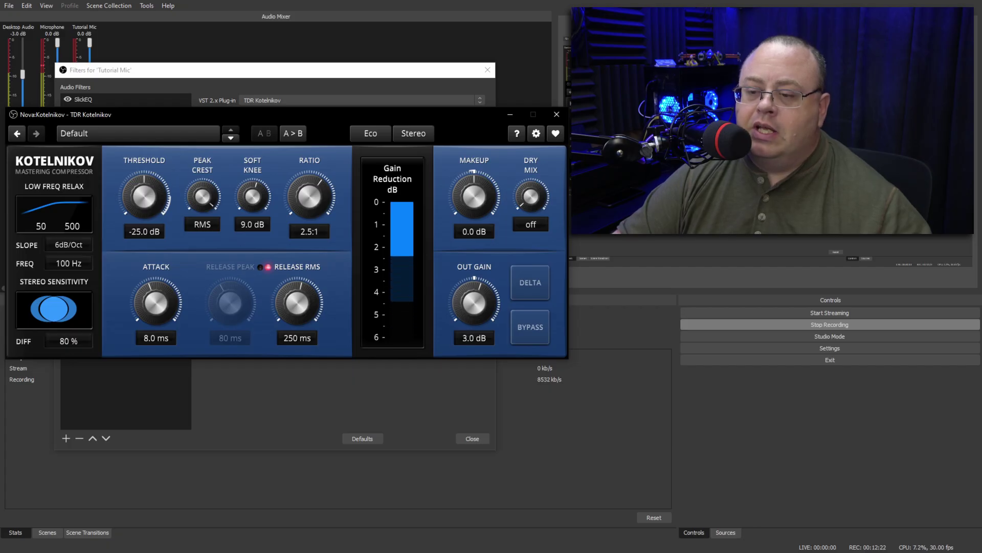
- Set Kotelnikov's output gain to 3.0 dB and compare the sound by bypassing and re-engaging the compressor
left_click_drag(474, 303, 408, 180)
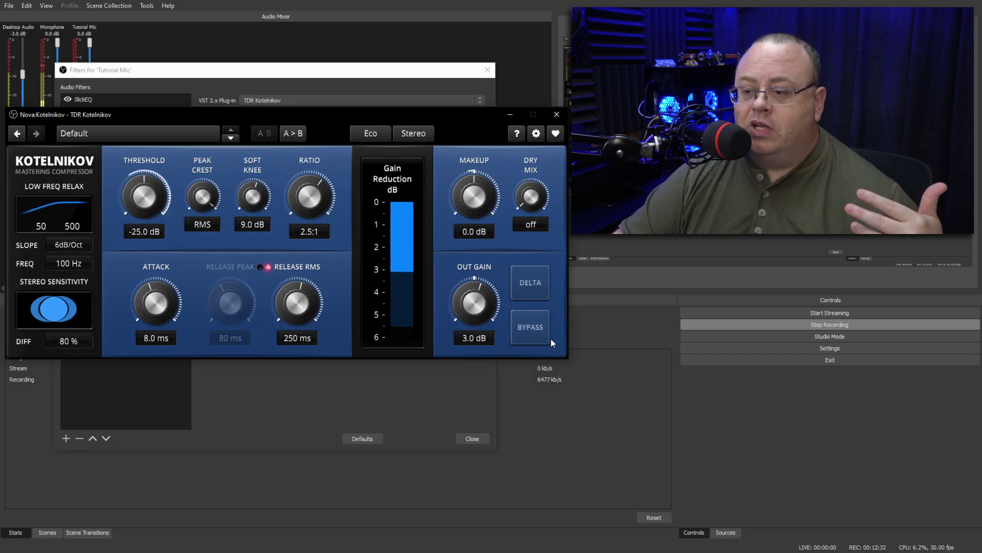
left_click(523, 332)
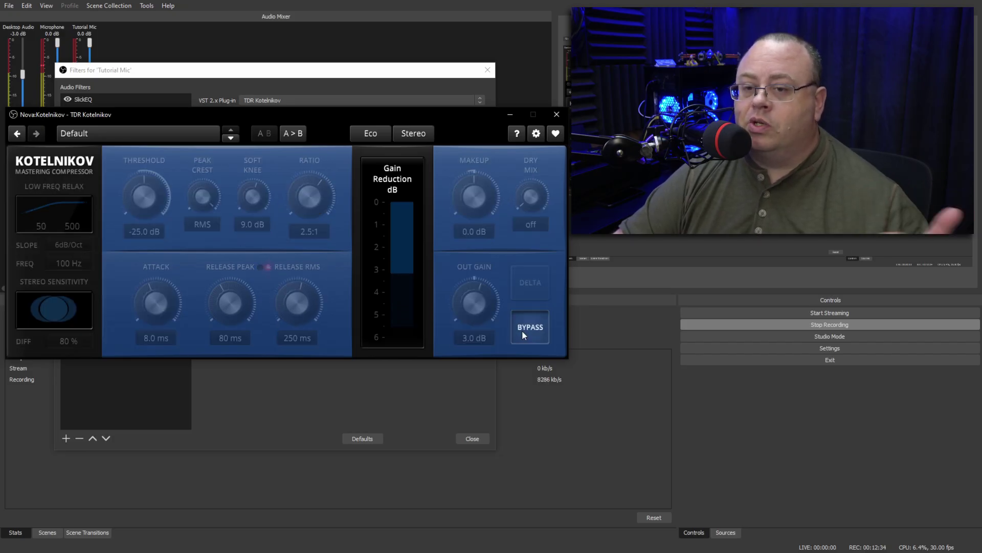
left_click(522, 330)
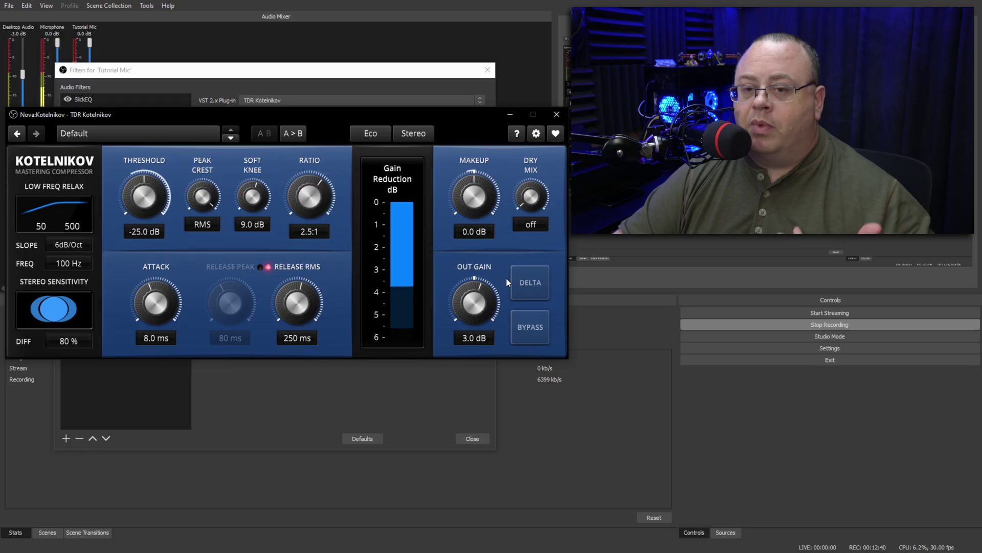
- Close Kotelnikov's interface, enable the Wider filter and set its stereo width to 25%
left_click(557, 116)
left_click(82, 130)
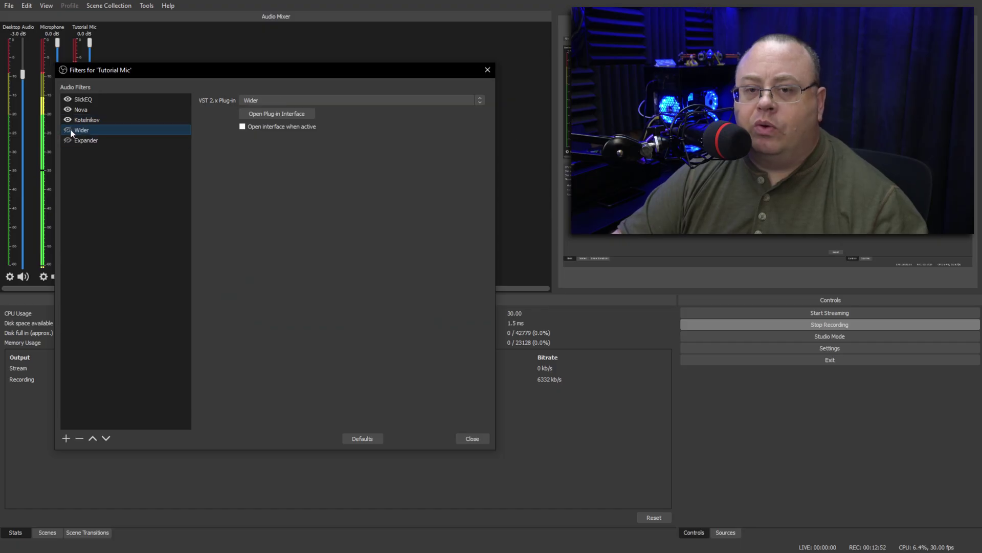
left_click(67, 130)
left_click(266, 114)
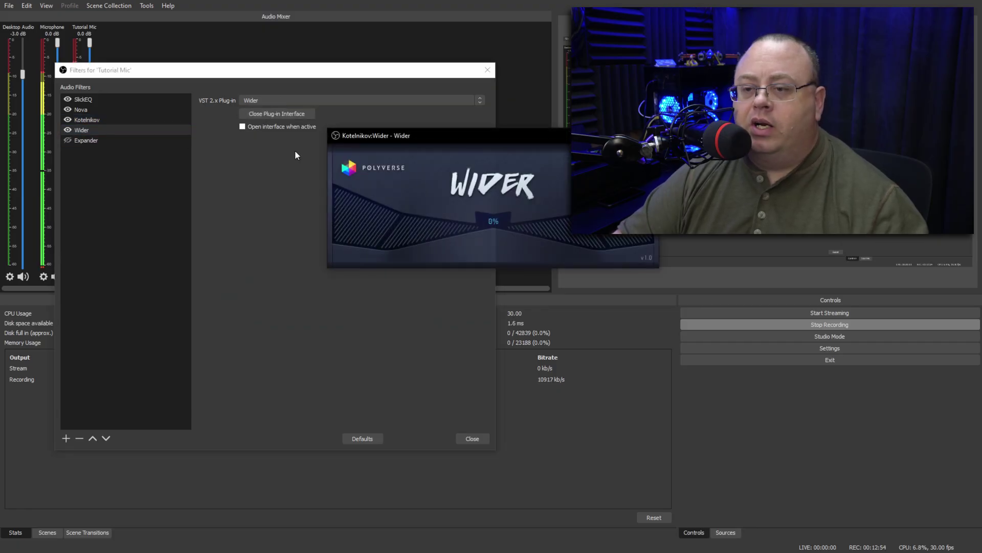
left_click_drag(498, 139, 292, 158)
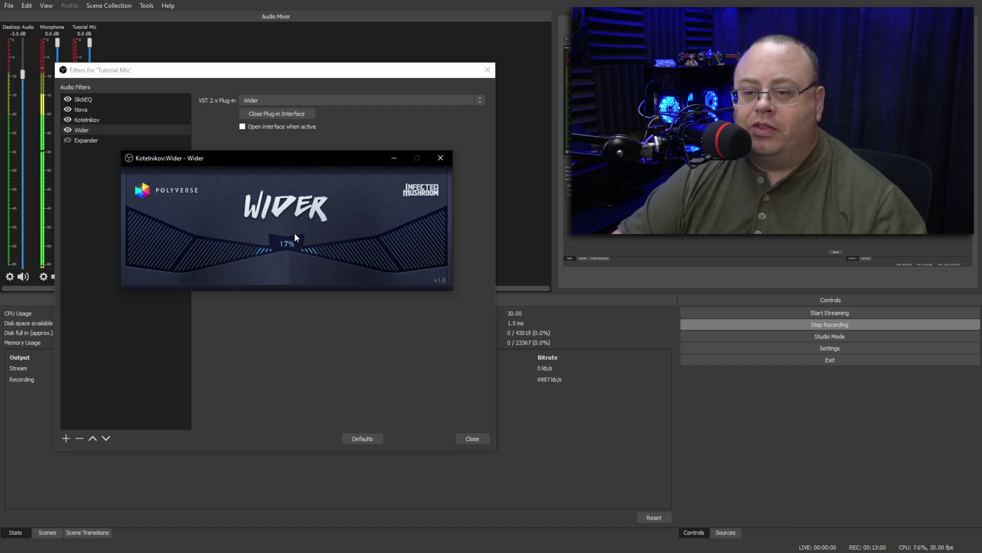
mouse_move(294, 232)
left_mouse_down()
mouse_move(299, 144)
mouse_move(300, 229)
left_mouse_up()
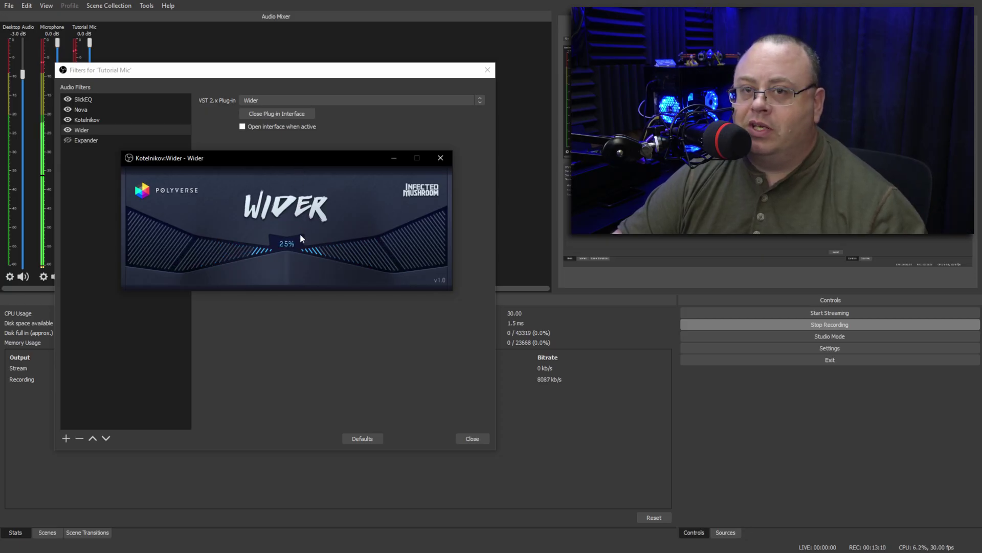
left_click_drag(265, 239, 301, 237)
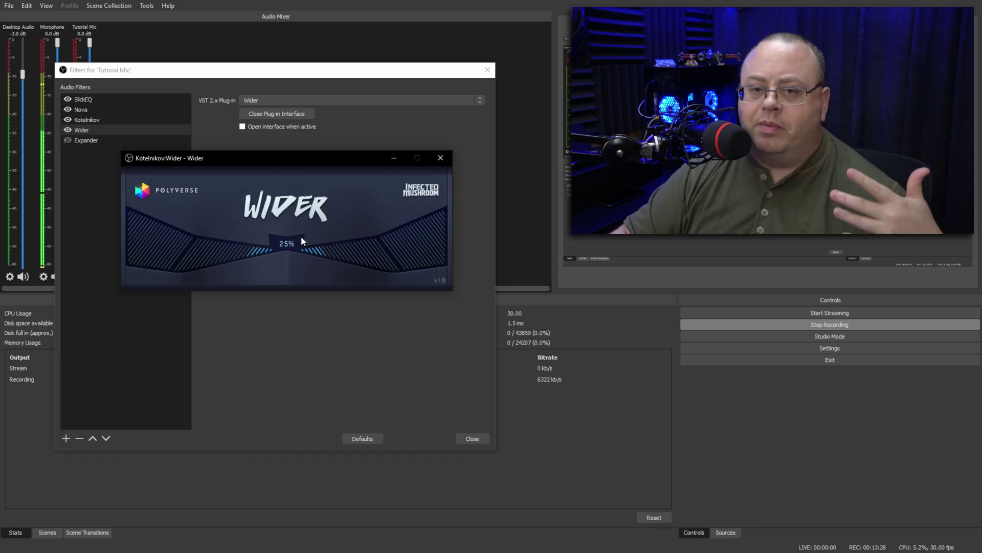
left_click(439, 158)
- Enable the Expander filter and set its ratio to 3.00:1
left_click(87, 140)
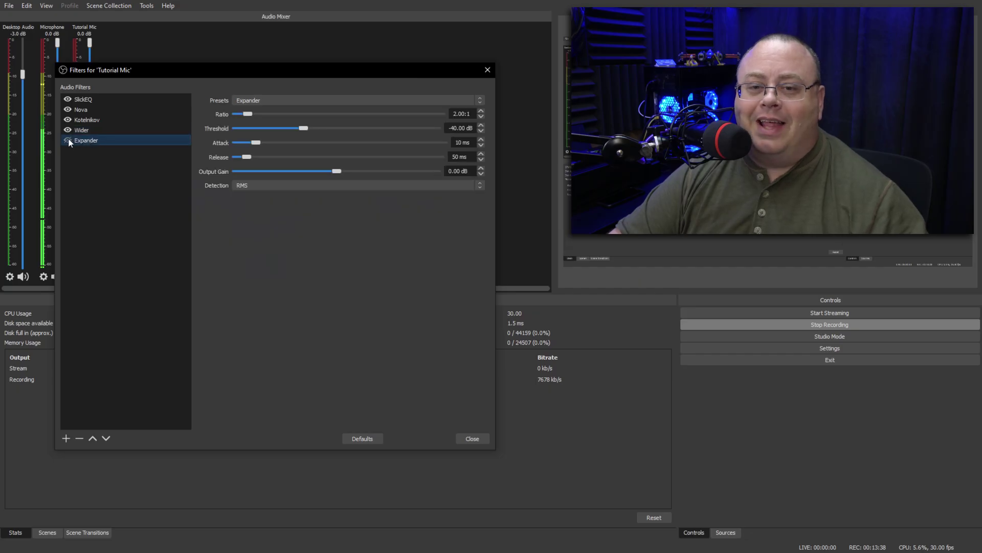
left_click(67, 140)
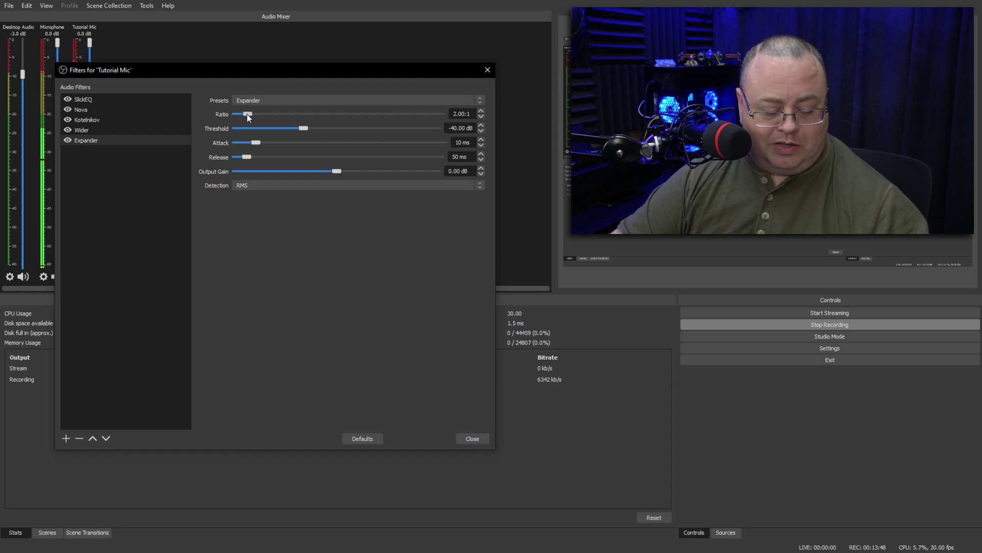
left_click_drag(248, 117, 270, 120)
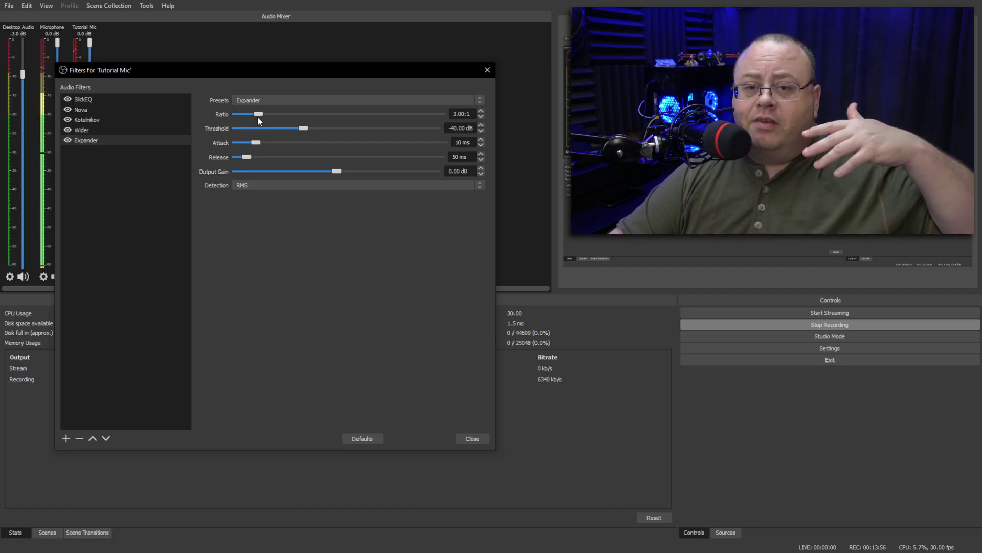
mouse_move(265, 70)
left_mouse_down()
mouse_move(319, 57)
mouse_move(256, 67)
left_mouse_up()
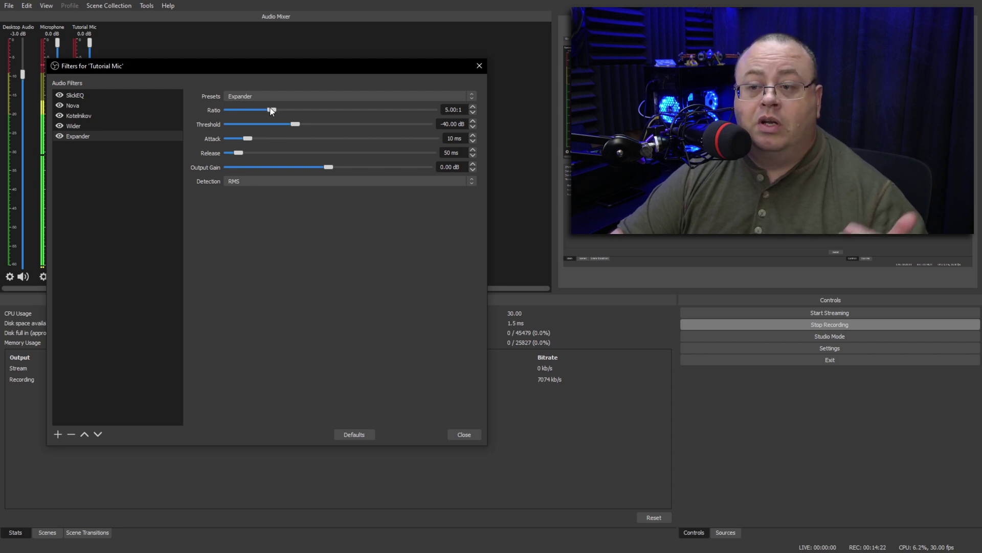
left_click_drag(270, 111, 250, 112)
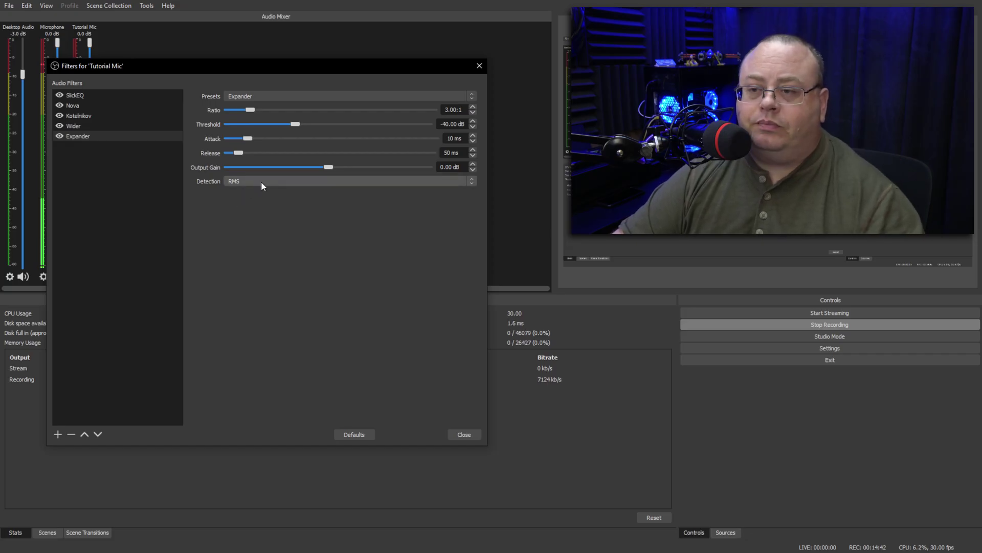
- Set the Expander's threshold to -32.20 dB, attack to 8 ms and release to 253 ms
left_click(300, 124)
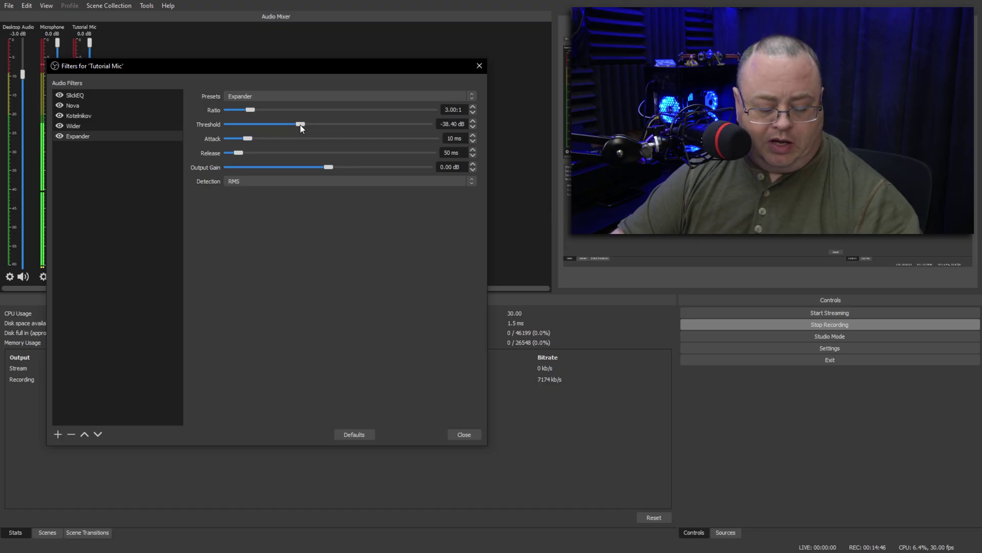
left_click_drag(300, 125, 323, 126)
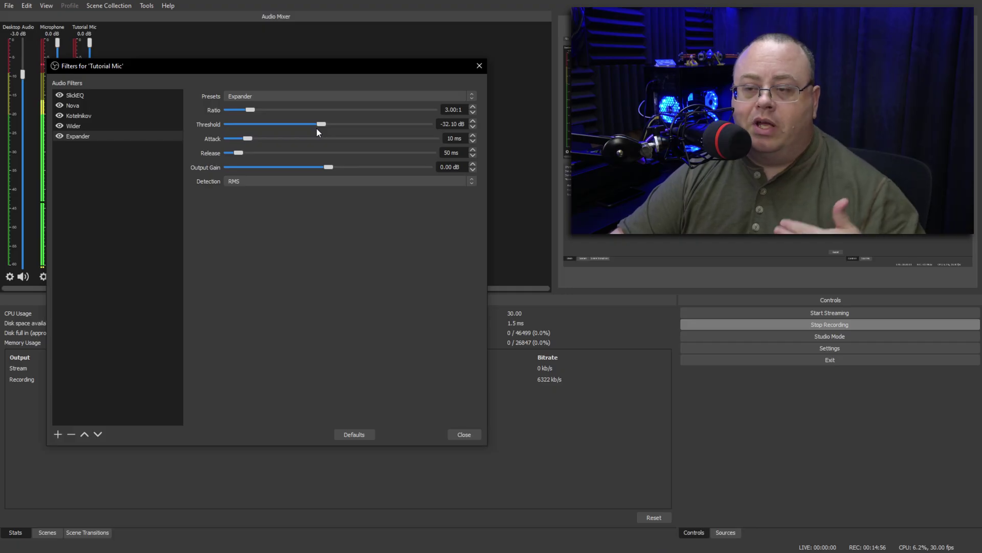
mouse_move(321, 125)
left_mouse_down()
mouse_move(345, 121)
mouse_move(319, 130)
left_mouse_up()
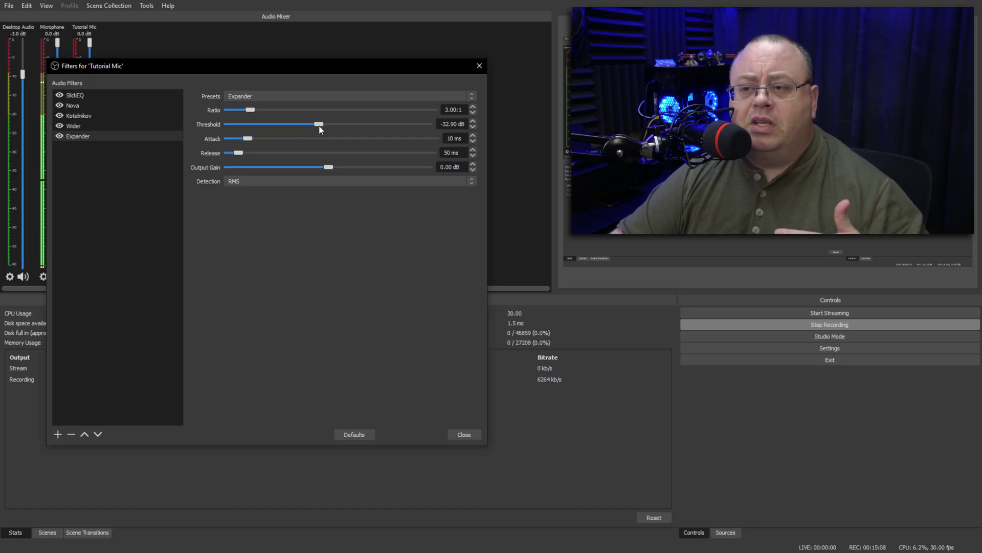
left_click_drag(320, 130, 323, 126)
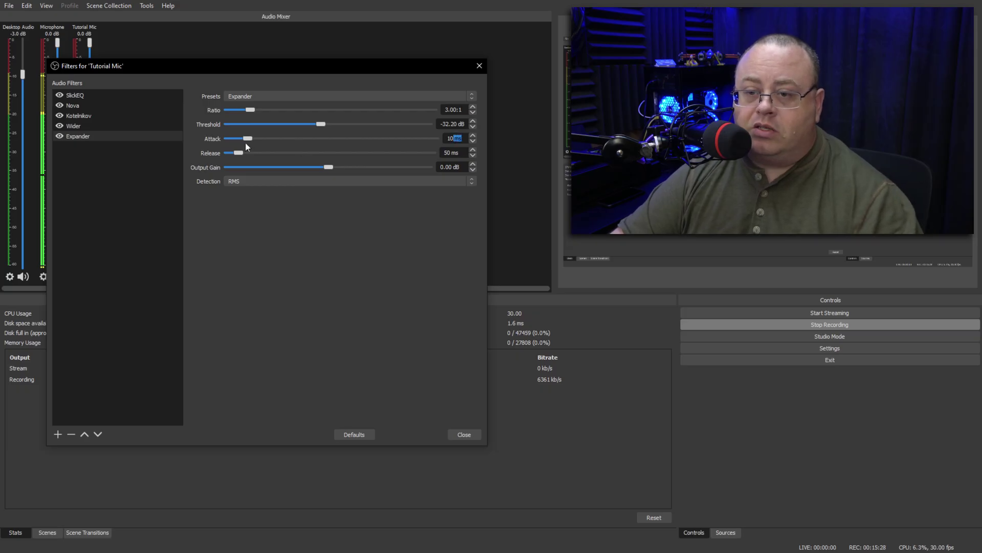
left_click_drag(249, 142, 280, 147)
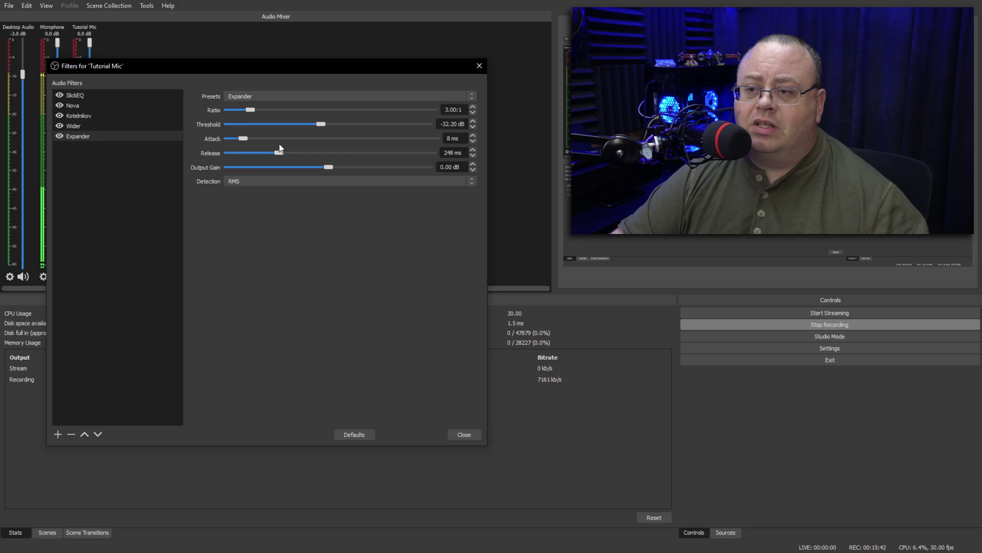
left_click_drag(280, 147, 282, 148)
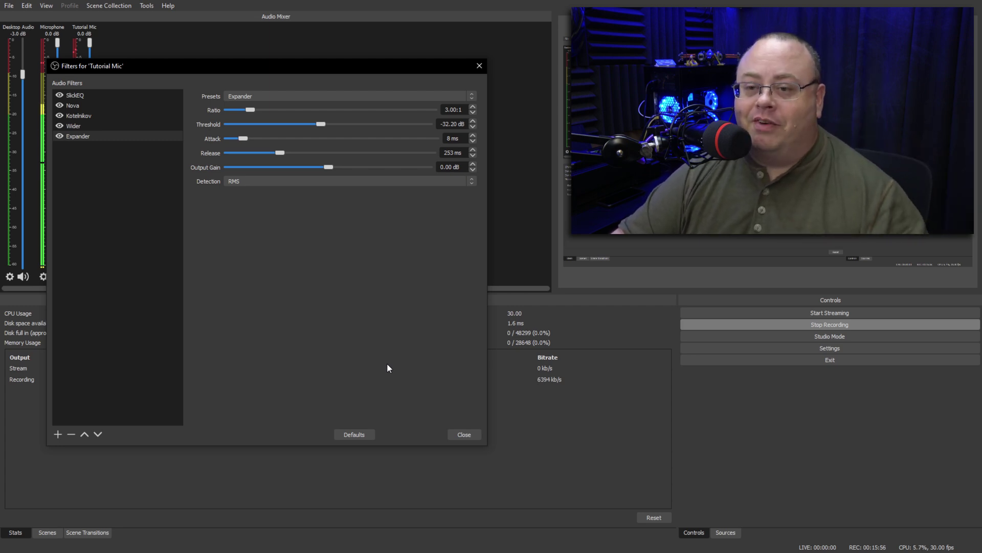
- Compare the microphone's sound by disabling all five filters and re-enabling them one by one from SlickEQ to Expander
left_click(59, 137)
left_click(60, 115)
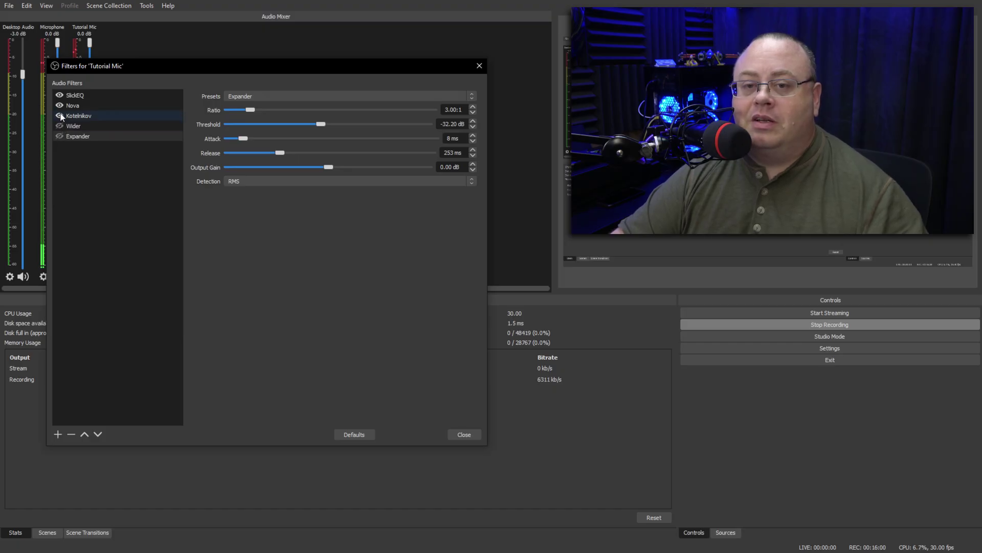
left_click(60, 105)
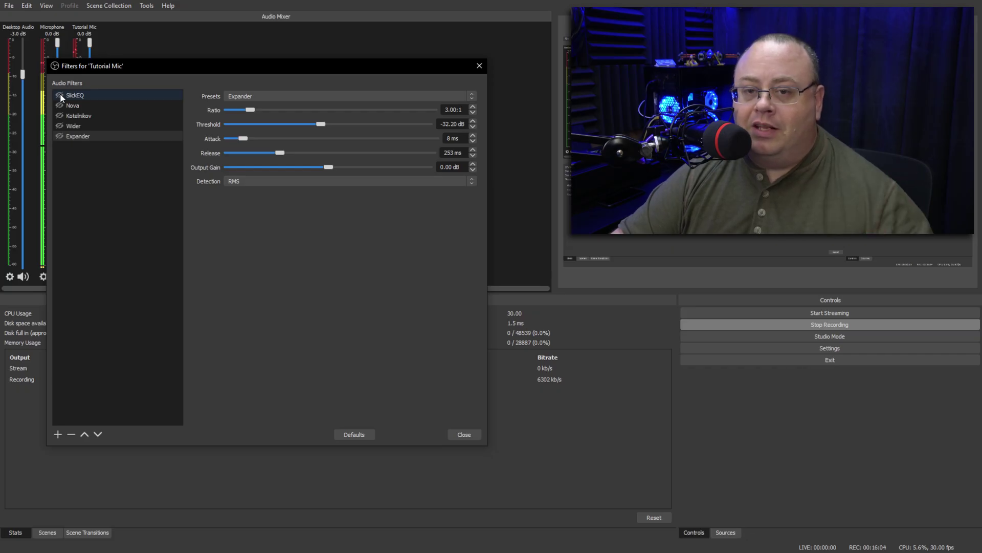
left_click(59, 96)
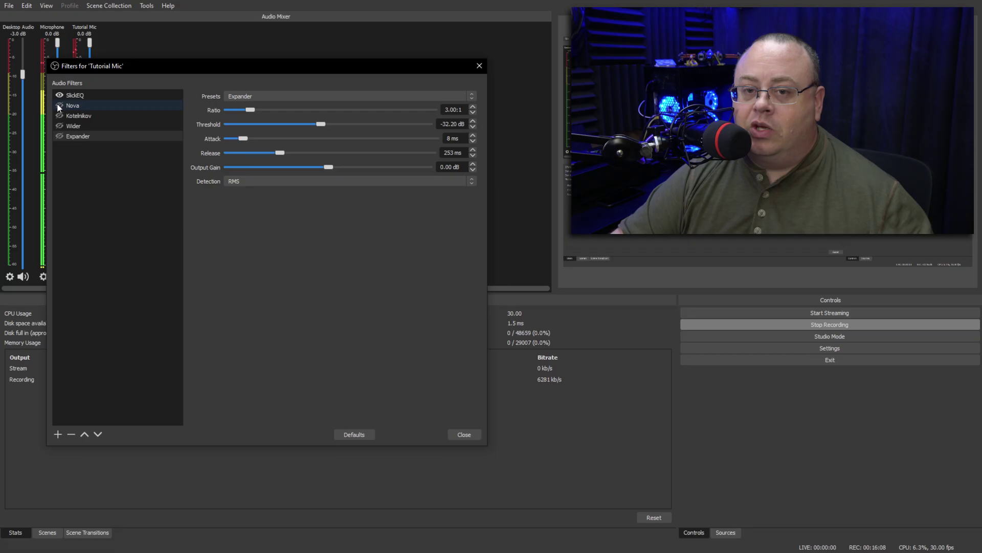
left_click(59, 106)
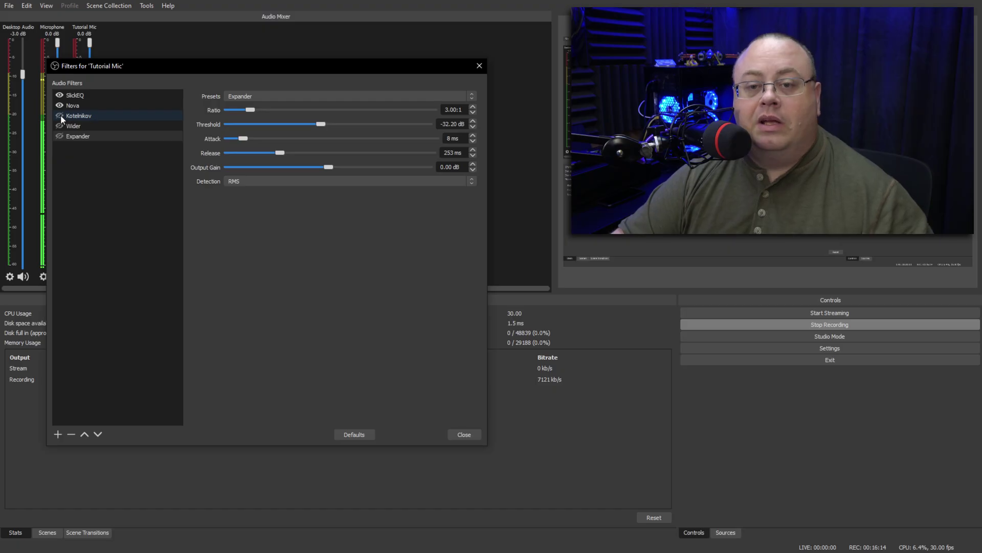
left_click(60, 116)
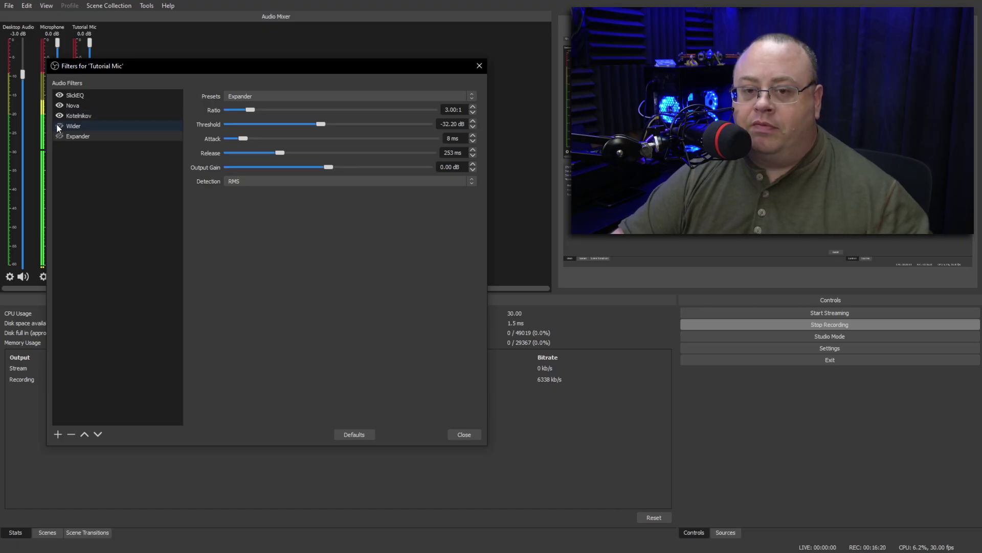
left_click(60, 125)
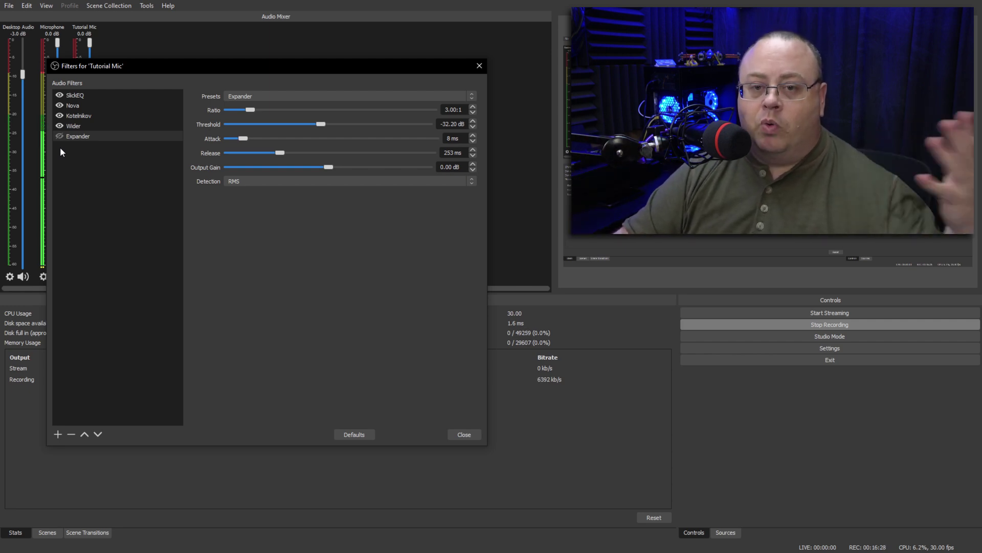
left_click(59, 136)
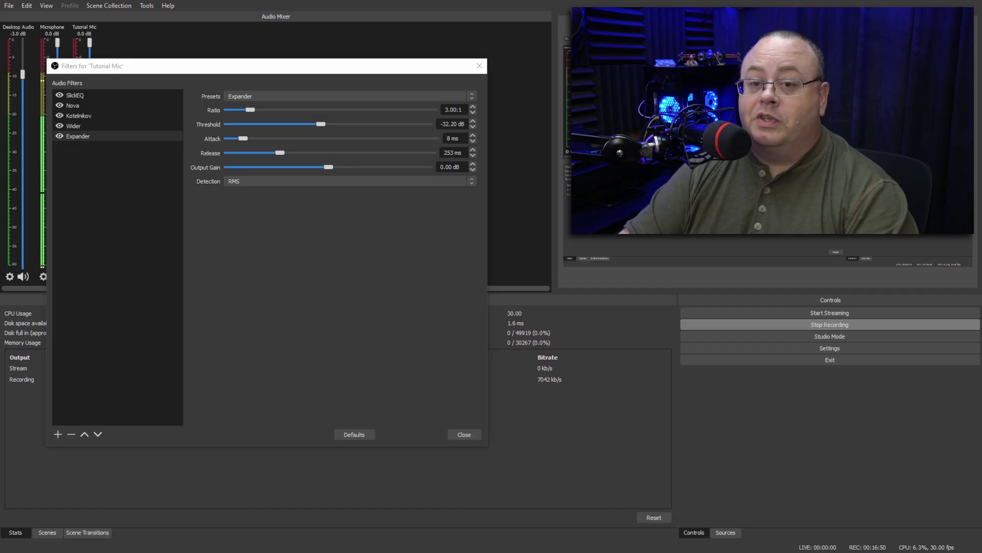
- Switch the Expander off and on again while checking the Tutorial Mic's meter in the audio mixer
left_click(59, 137)
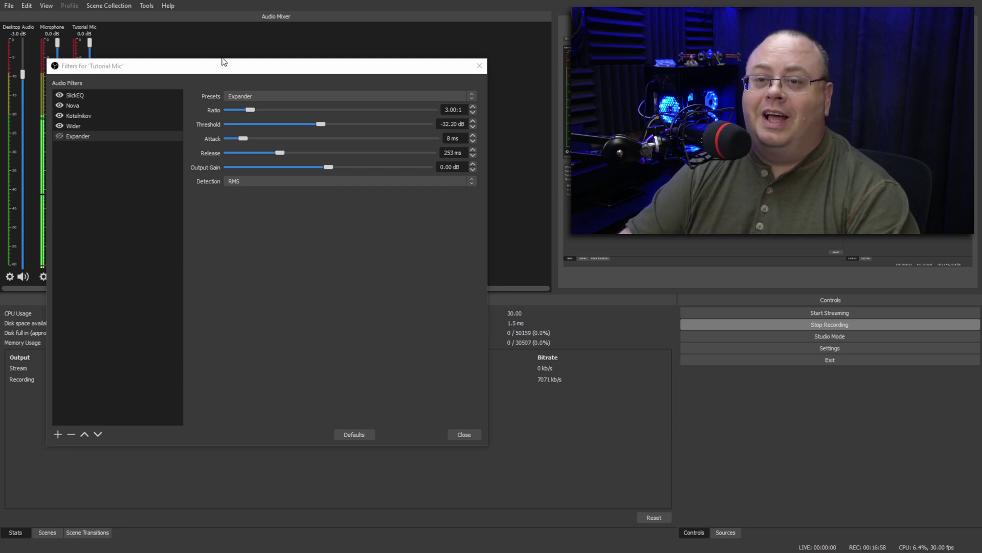
left_click_drag(220, 68, 257, 61)
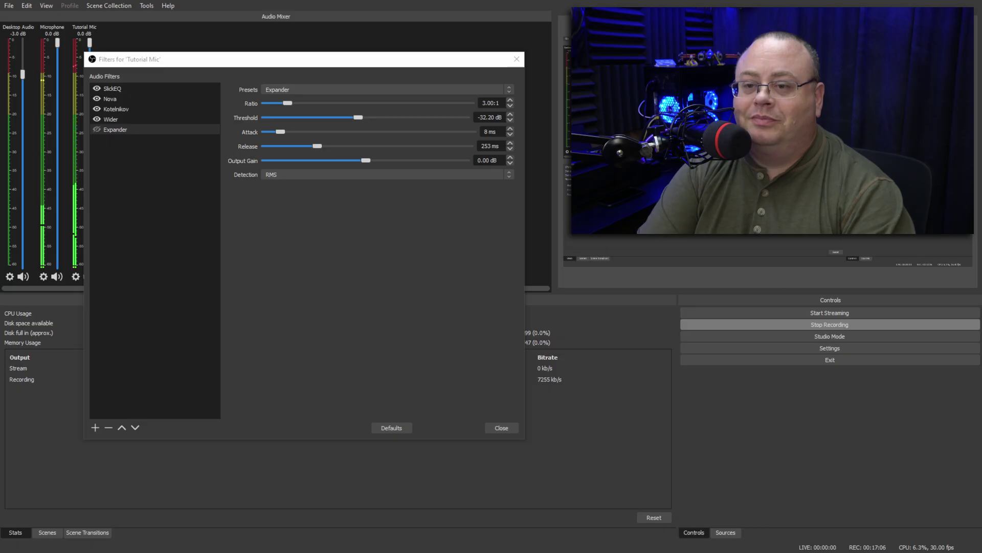
left_click(94, 129)
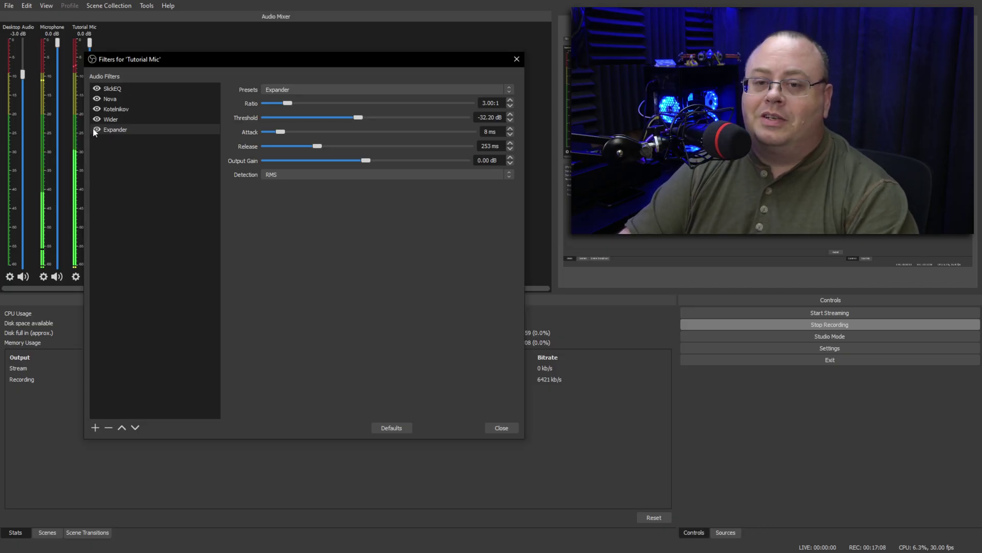